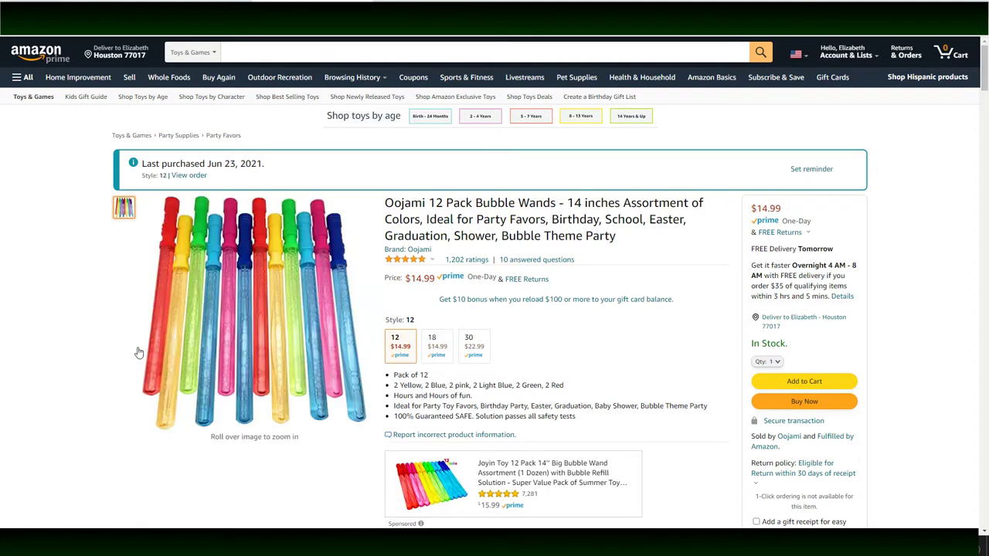
# Step: Review the bubble wand listing, including its product information, star ratings and customer reviews
pyautogui.moveTo(197, 294)
pyautogui.scroll(-15, 53, 260)
pyautogui.scroll(-15, 99, 258)
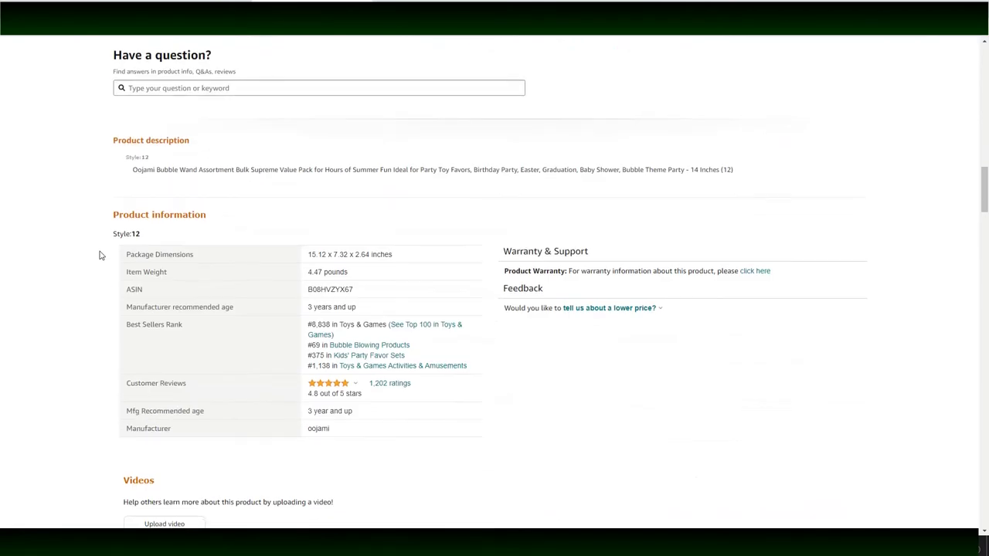
pyautogui.scroll(-3, 100, 253)
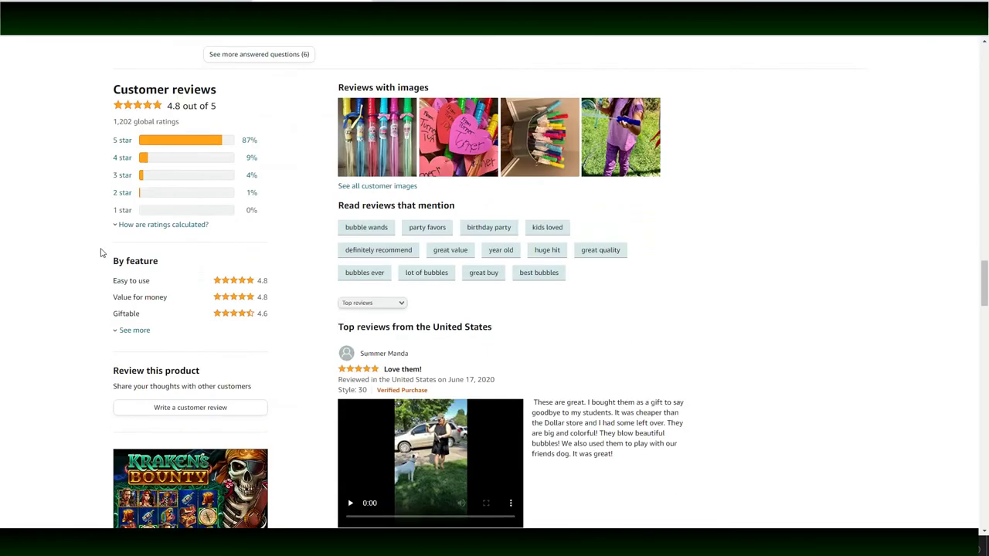
pyautogui.scroll(-9, 704, 249)
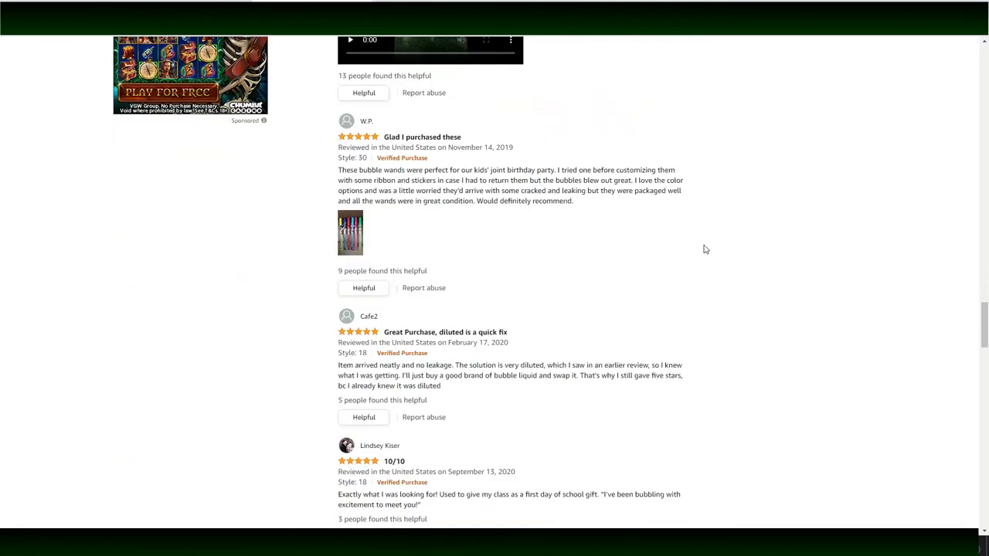
pyautogui.scroll(-8, 705, 249)
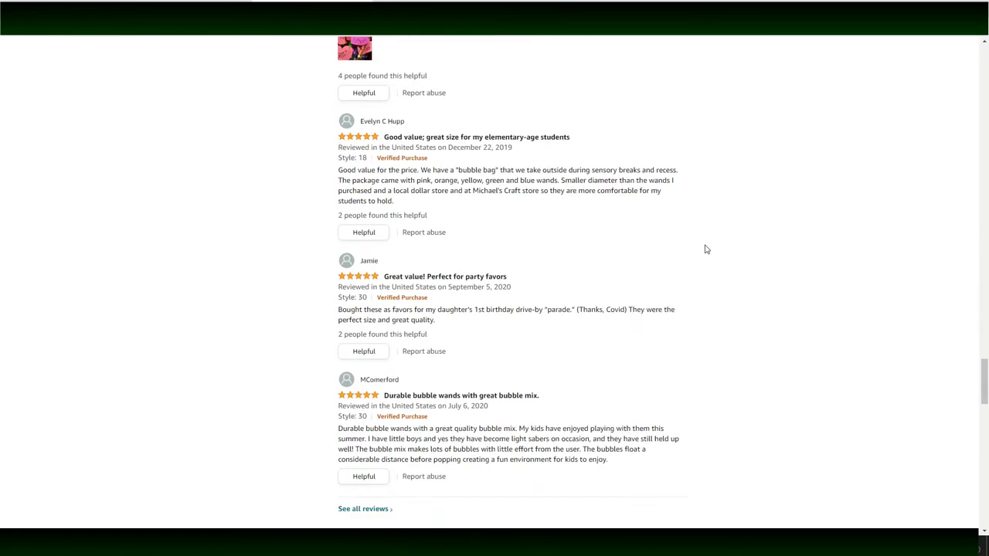
pyautogui.scroll(10, 702, 194)
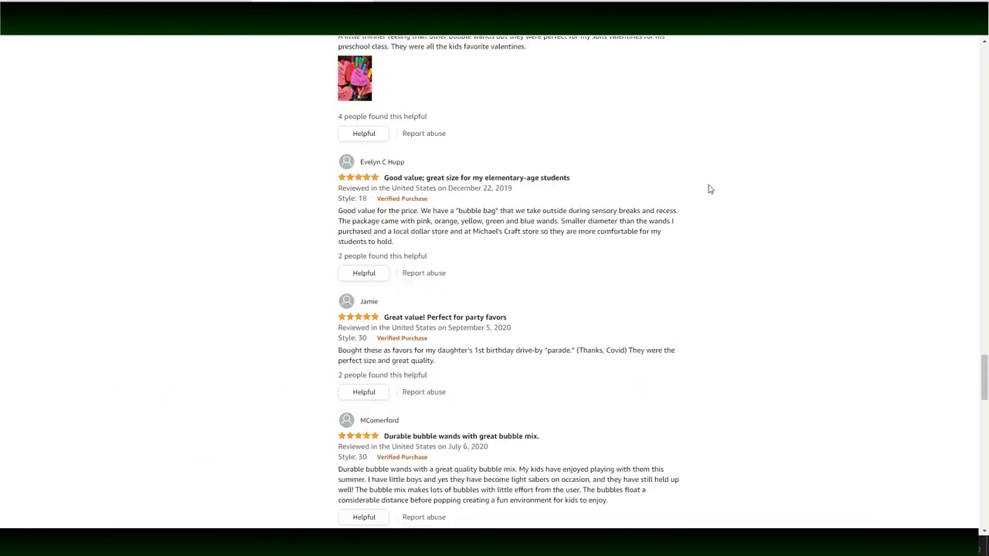
pyautogui.scroll(20, 709, 189)
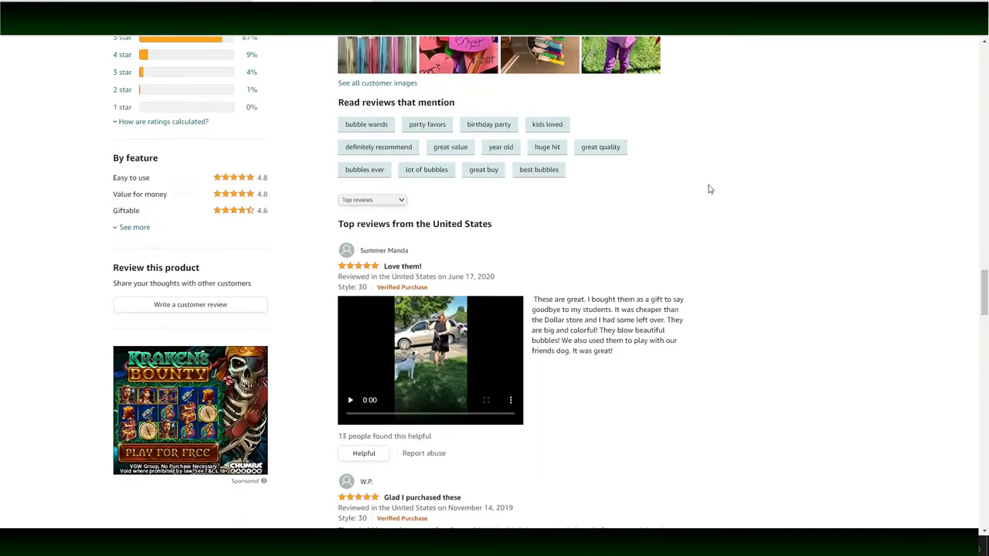
pyautogui.scroll(20, 709, 189)
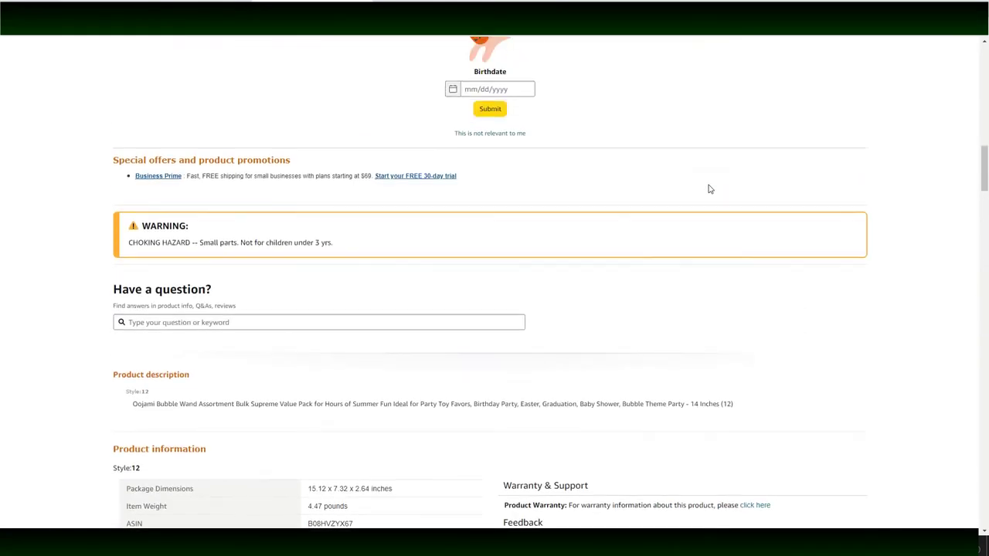
pyautogui.scroll(6, 710, 189)
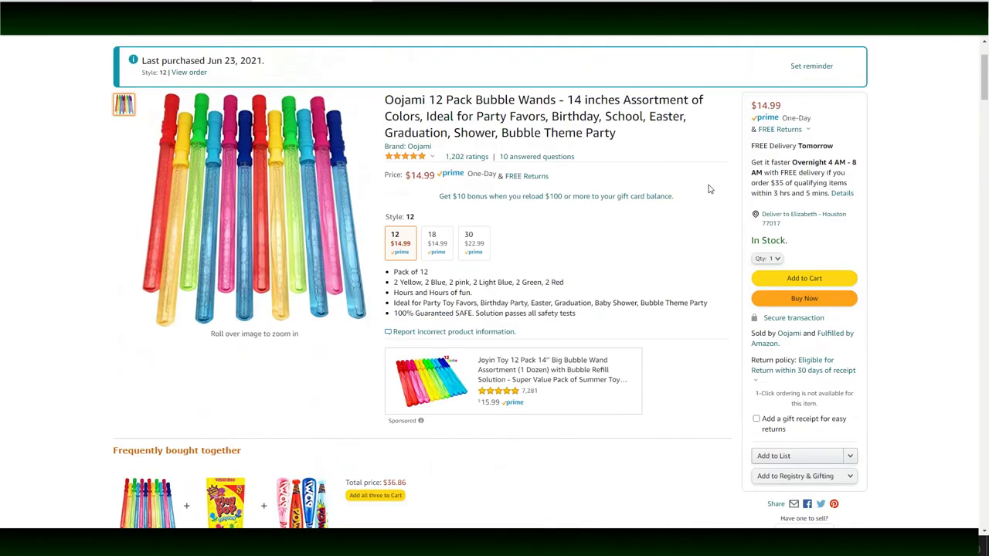
pyautogui.scroll(3, 65, 205)
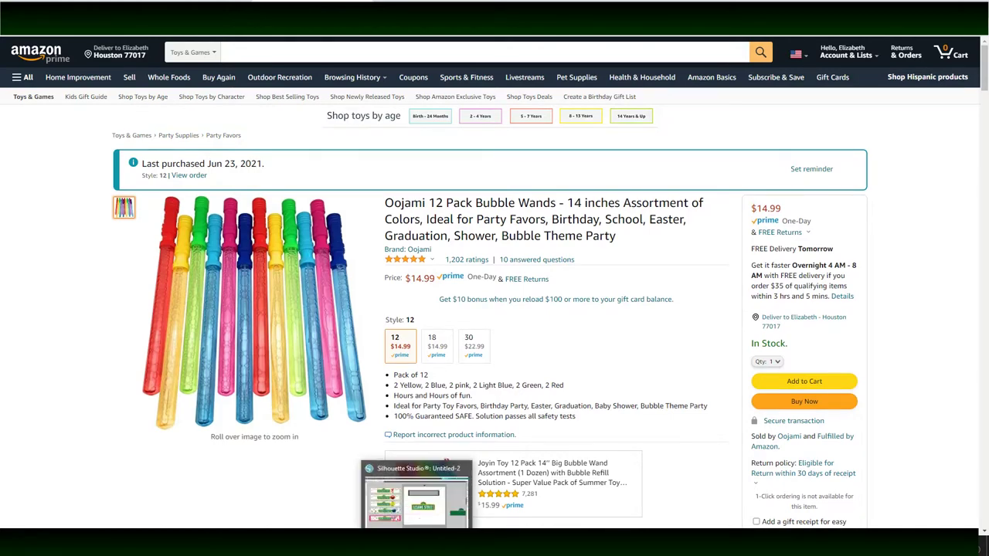
# Step: Switch to Silhouette Studio and reposition the Sesame Street logo slightly on the page below the dark frame
pyautogui.click(417, 487)
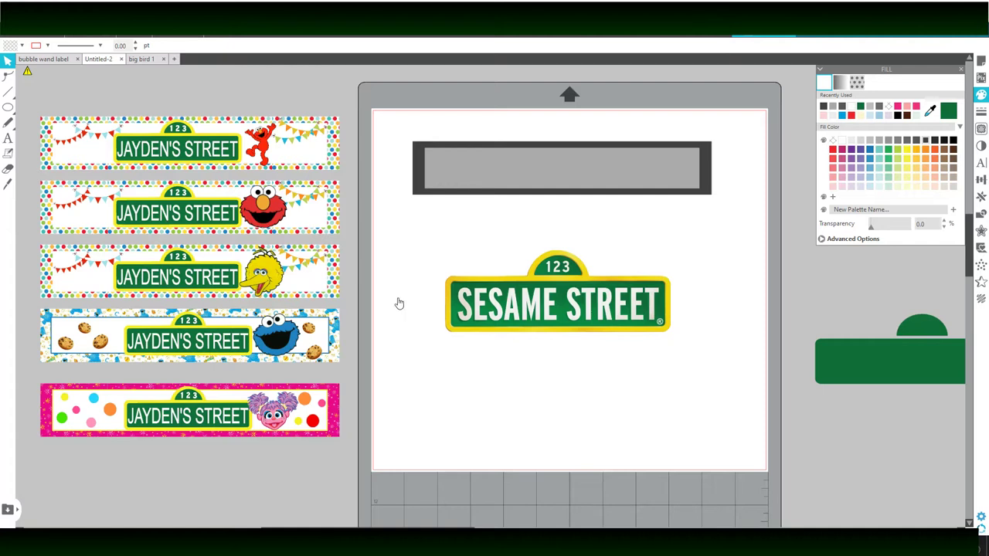
pyautogui.moveTo(585, 341); pyautogui.dragTo(596, 322)
pyautogui.click(473, 384)
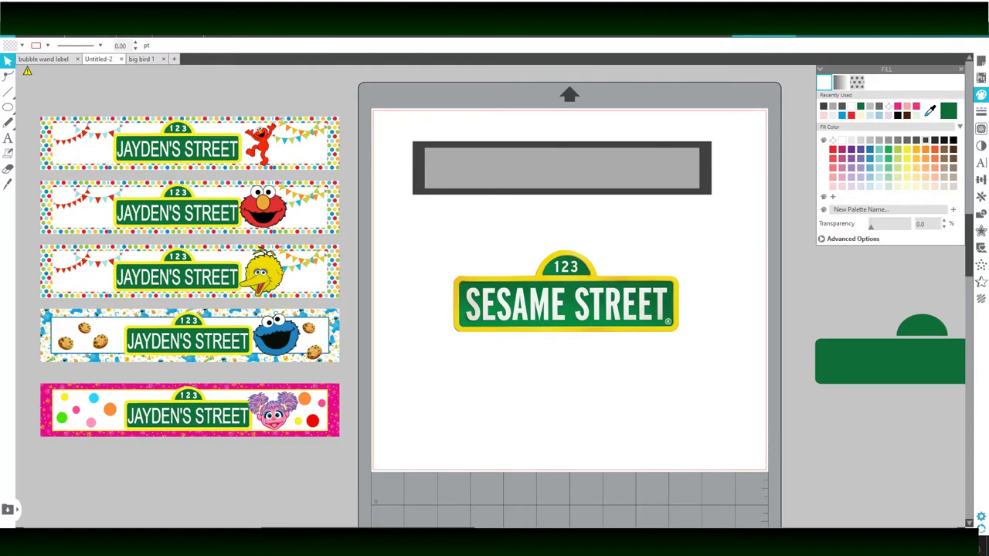
pyautogui.click(16, 30)
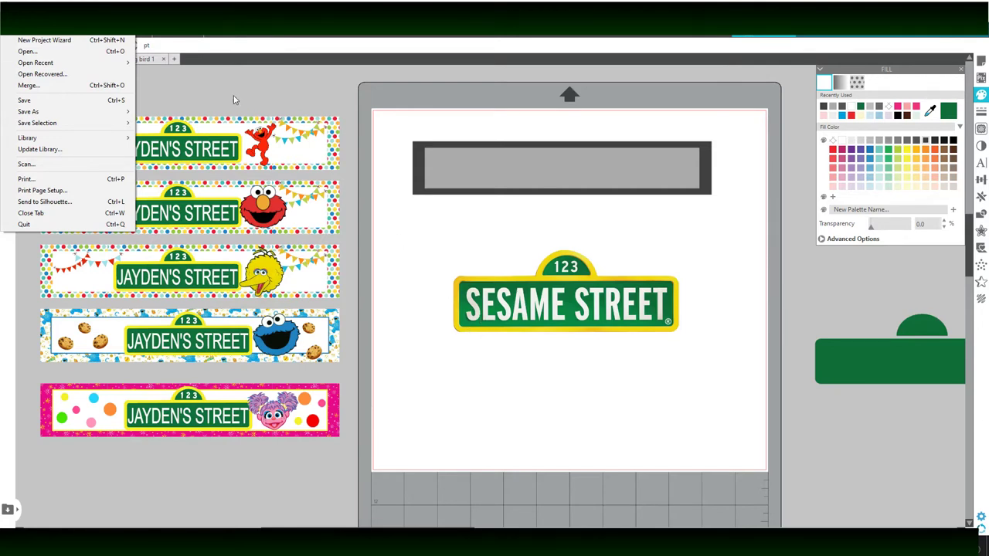
pyautogui.click(198, 87)
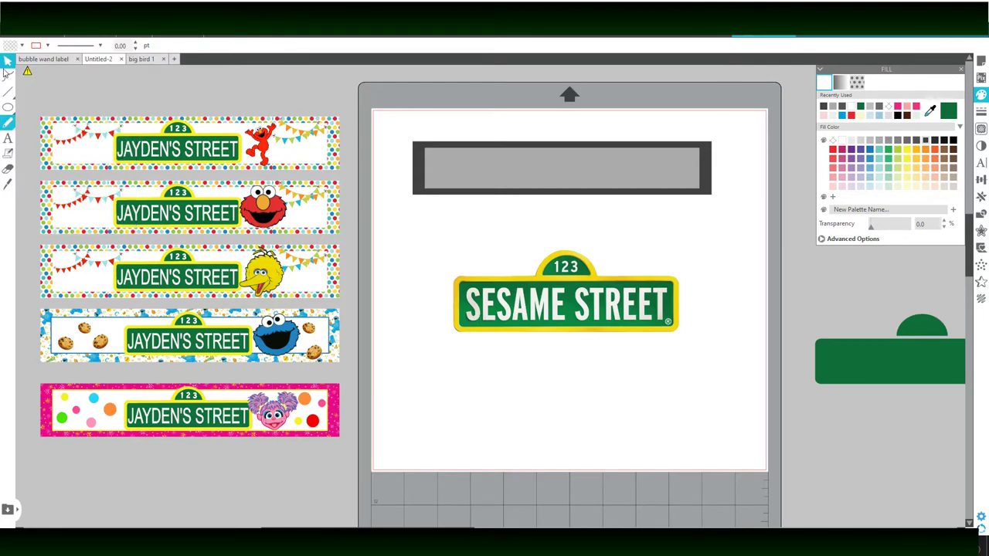
# Step: Draw a rounded rectangle about 6.5 by 1.39 in over the logo's lettering panel and delete it again
pyautogui.moveTo(12, 110)
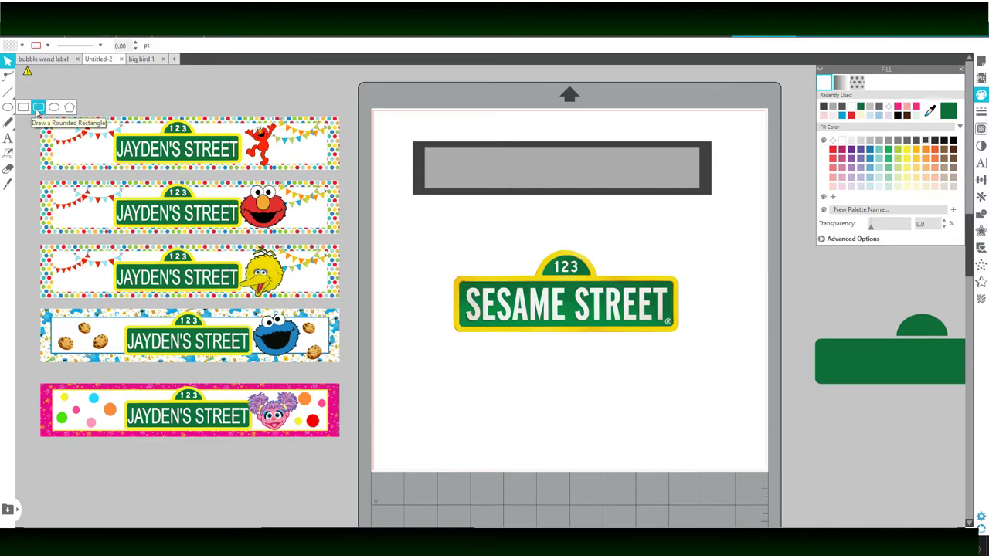
pyautogui.click(38, 110)
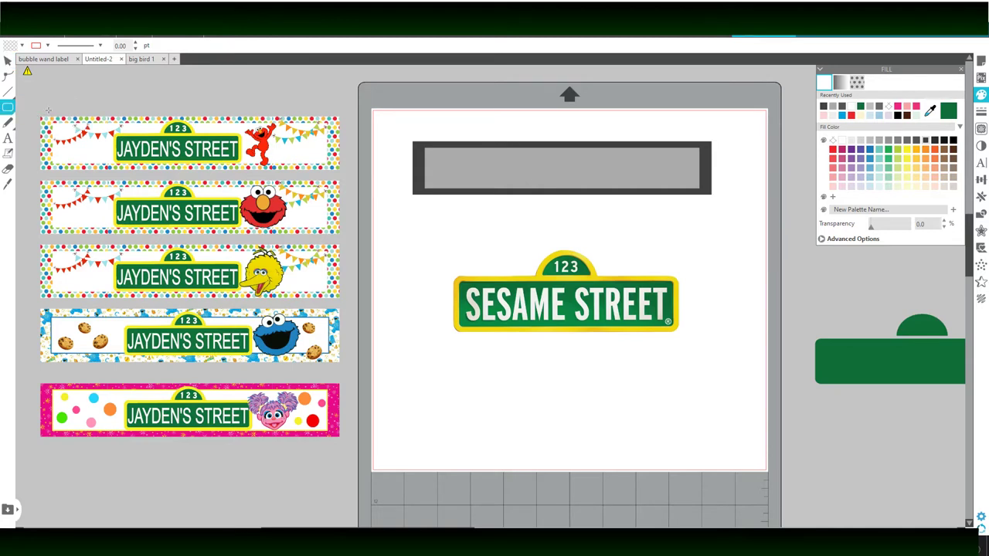
pyautogui.moveTo(456, 281); pyautogui.dragTo(674, 328)
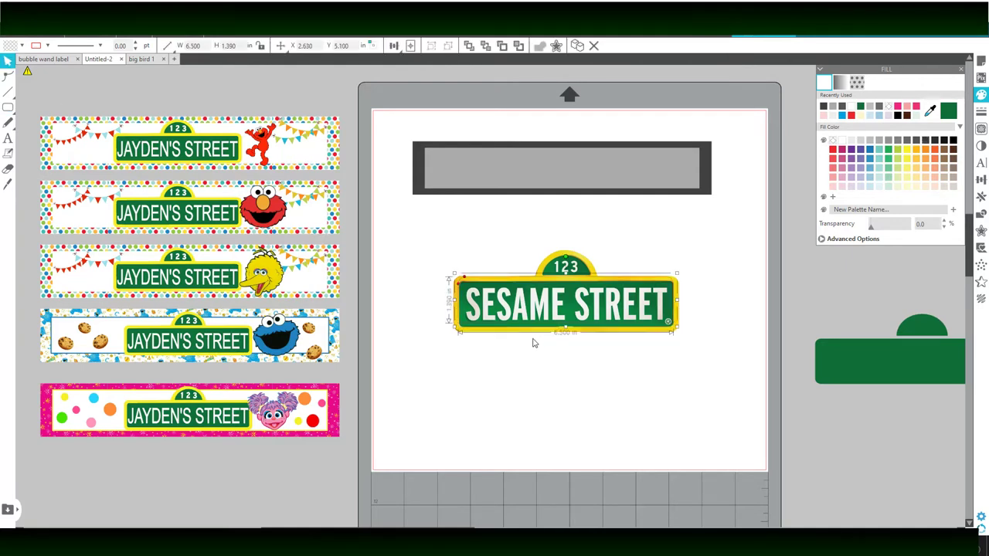
pyautogui.moveTo(567, 328); pyautogui.dragTo(574, 347)
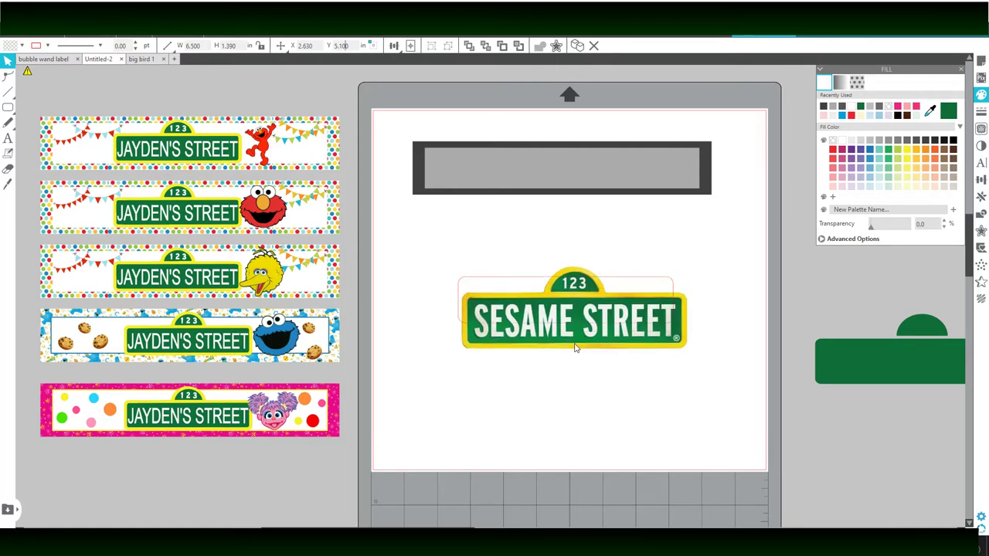
pyautogui.click(638, 282)
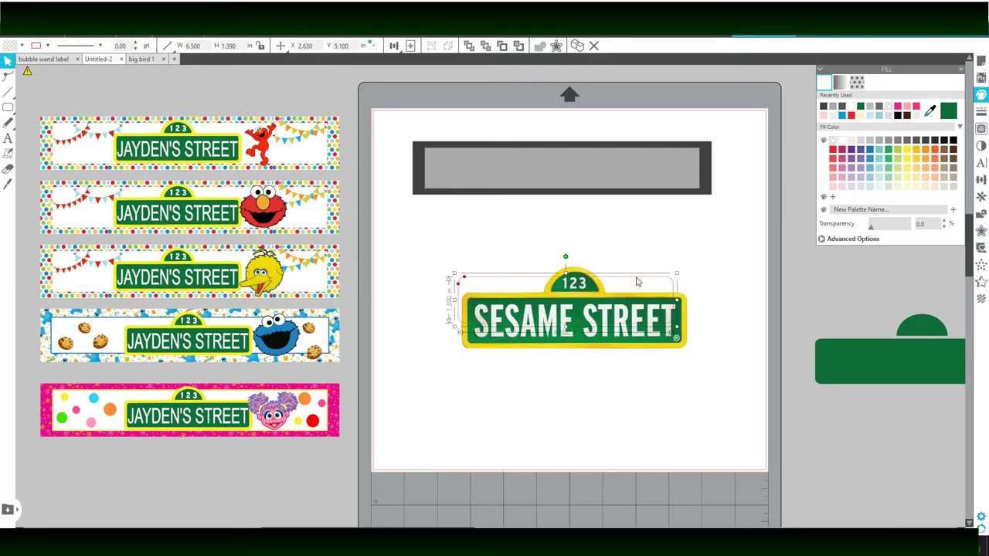
pyautogui.press('Delete')
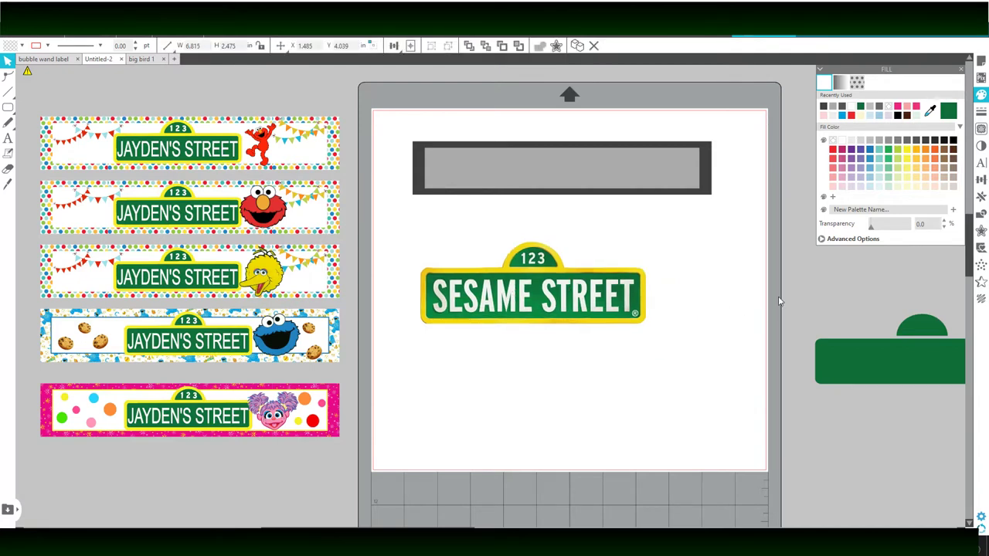
# Step: Cover the Sesame Street lettering with the prepared green sign shape and group it with the logo
pyautogui.moveTo(938, 372); pyautogui.dragTo(546, 302)
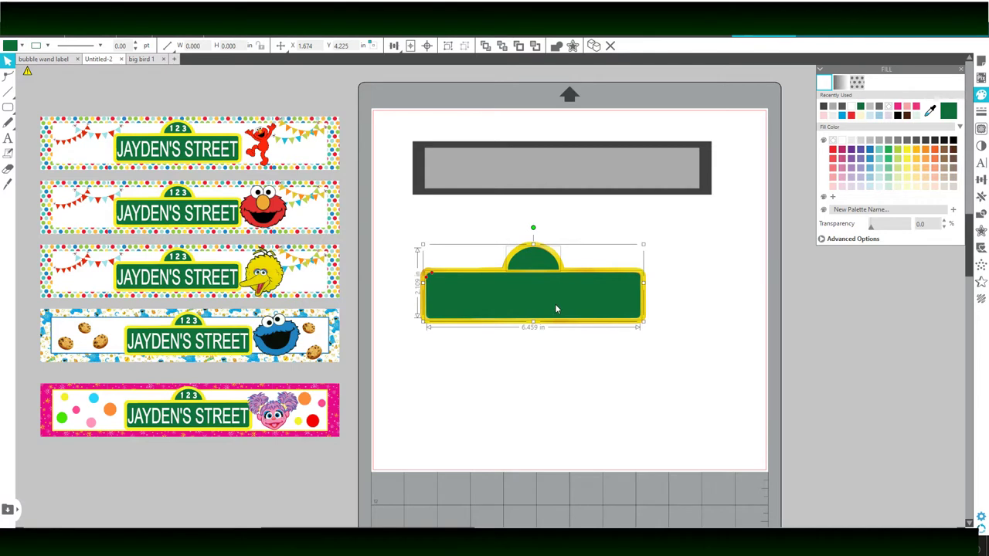
pyautogui.click(550, 390)
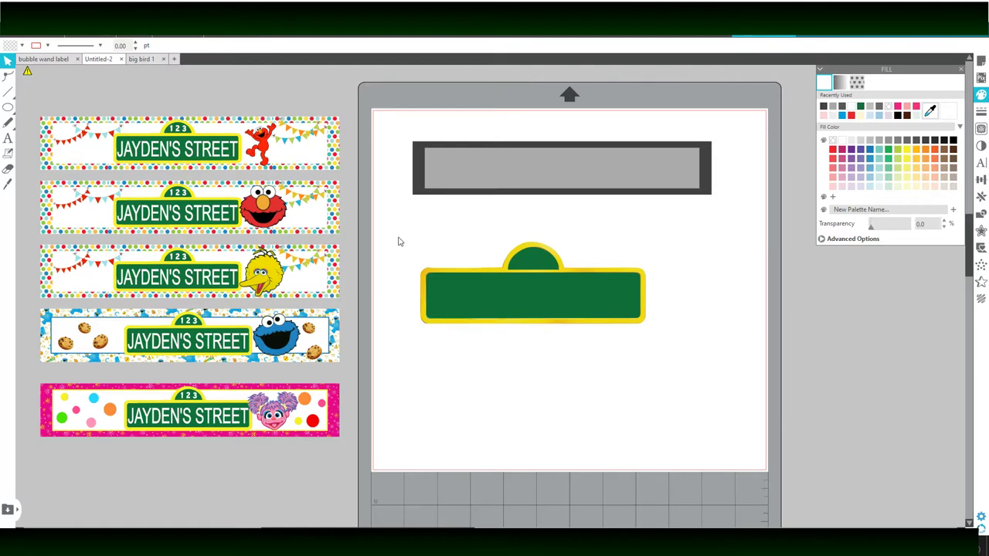
pyautogui.moveTo(406, 245); pyautogui.dragTo(618, 327)
pyautogui.rightClick(553, 304)
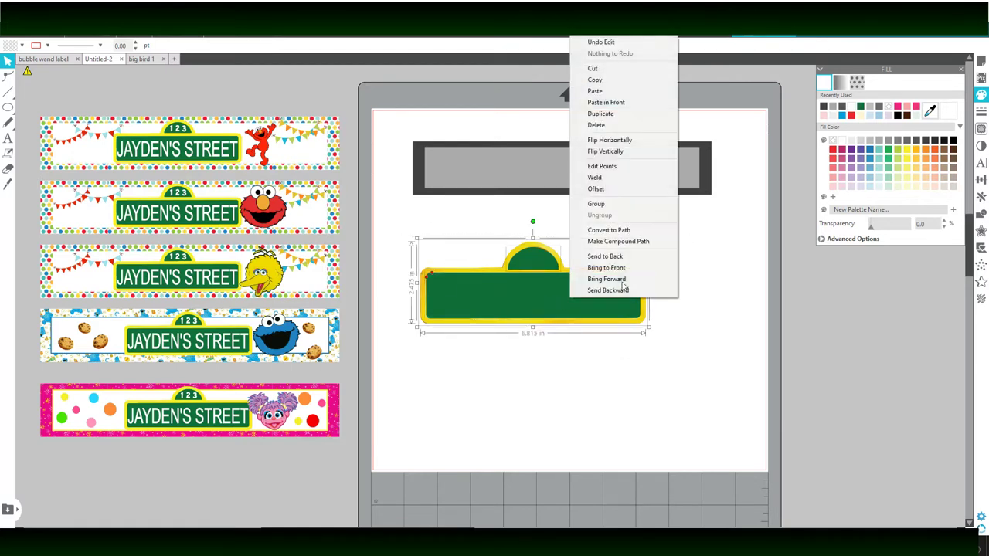
pyautogui.click(594, 207)
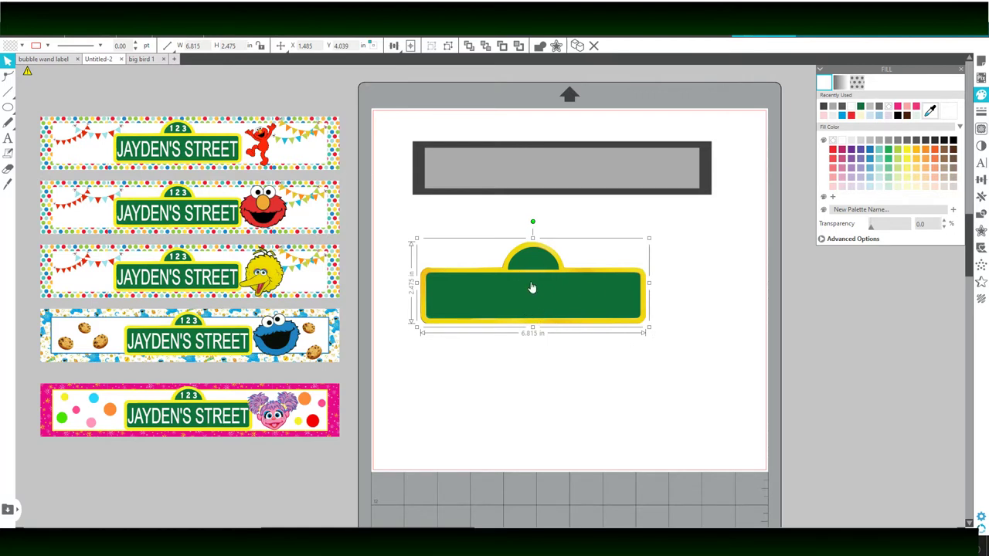
# Step: Add the text HAPPY BIRTHDAY in capitals below the blank green sign
pyautogui.click(9, 140)
pyautogui.click(462, 380)
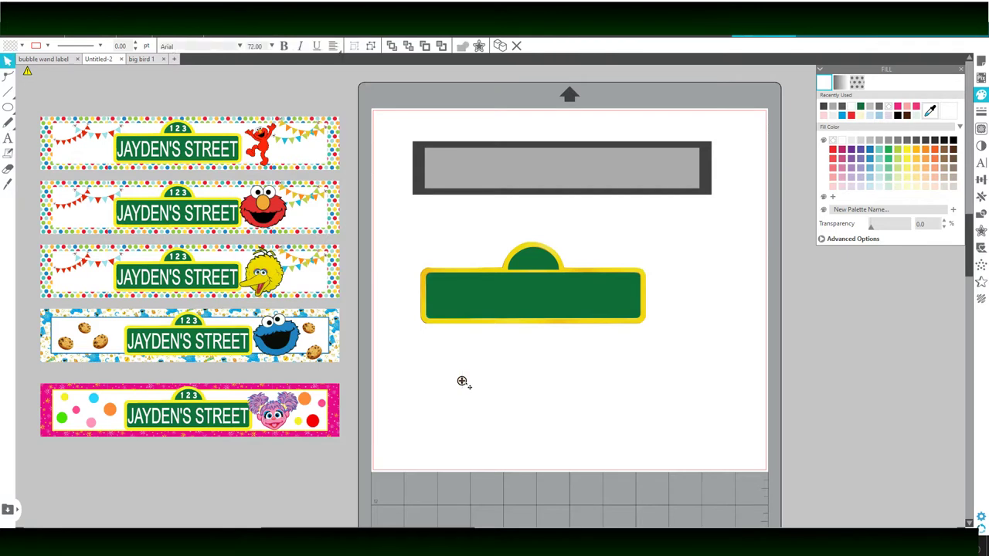
pyautogui.write('app')
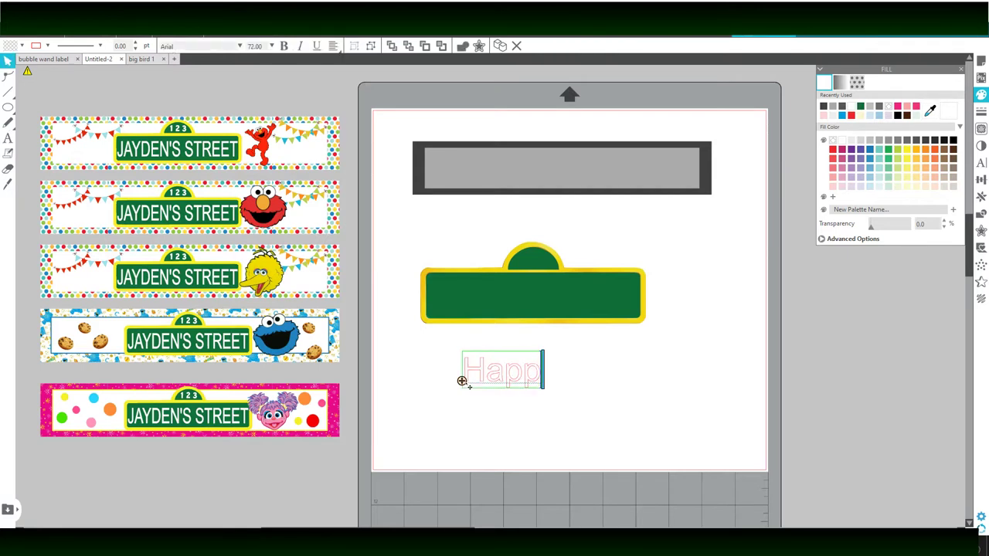
pyautogui.write('y Birthday')
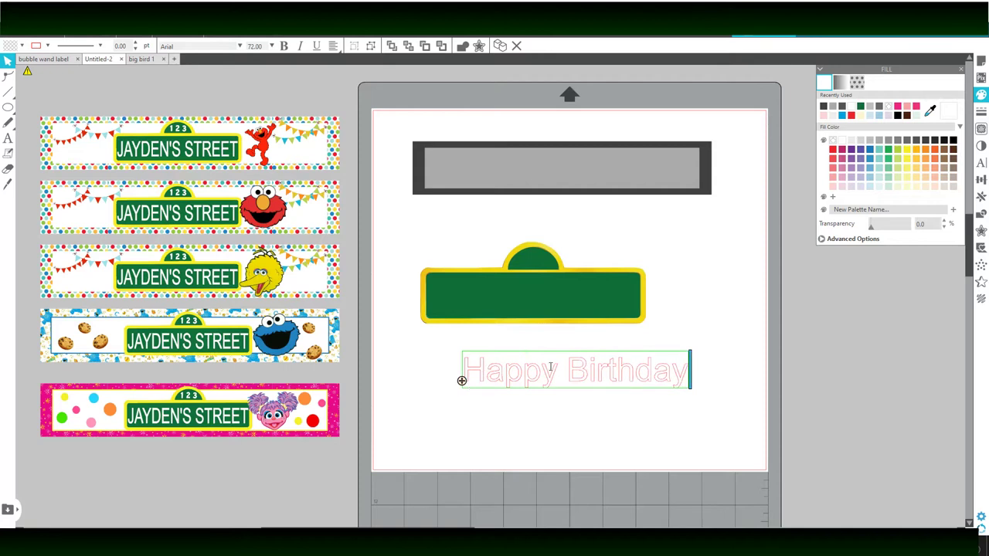
pyautogui.moveTo(484, 369); pyautogui.dragTo(699, 375)
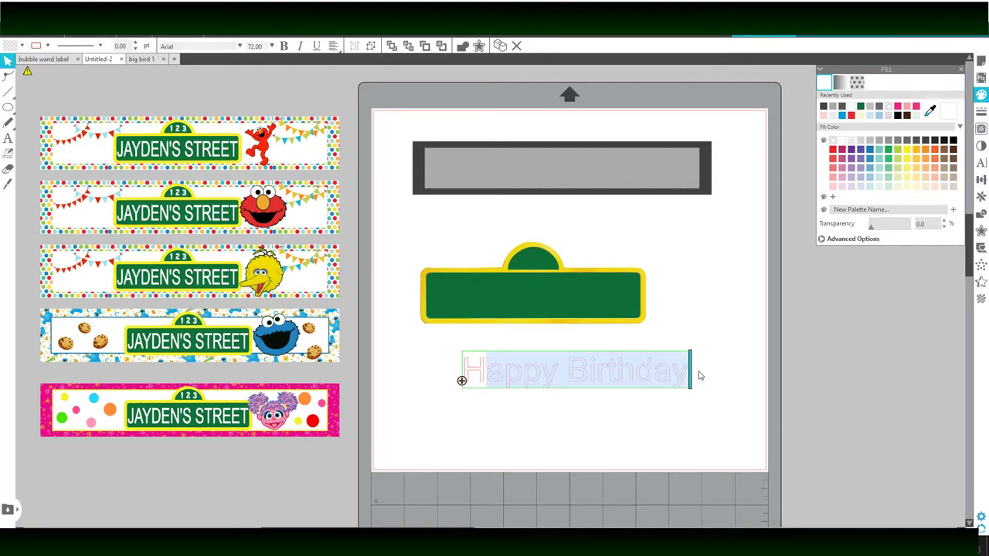
pyautogui.write('APP')
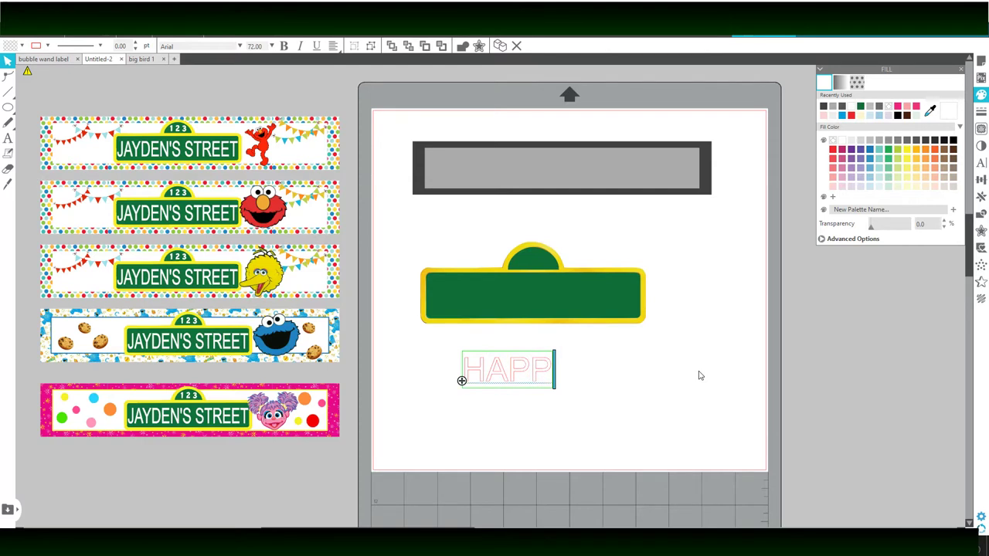
pyautogui.write('Y BIR')
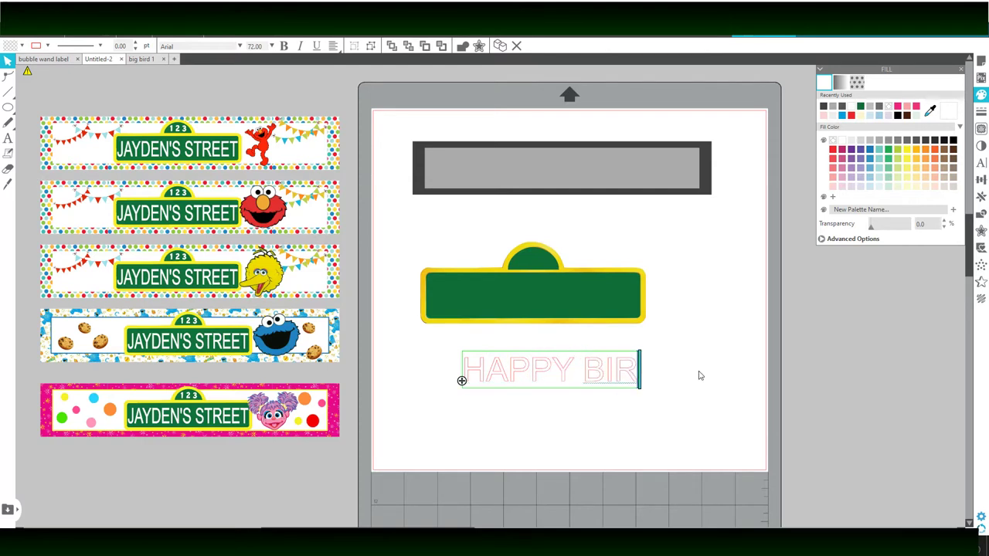
pyautogui.write('THDAY')
pyautogui.press('BackSpace')
pyautogui.write('Y')
pyautogui.click(678, 497)
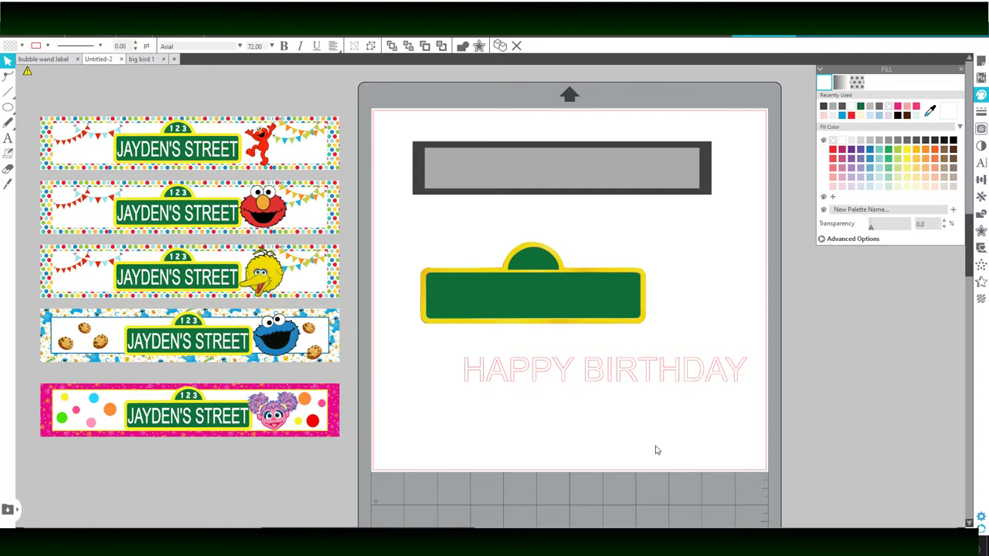
# Step: Scale the HAPPY BIRTHDAY text down to about 6.2 in wide and move it off the page onto the grey area
pyautogui.click(730, 385)
pyautogui.moveTo(747, 394); pyautogui.dragTo(655, 390)
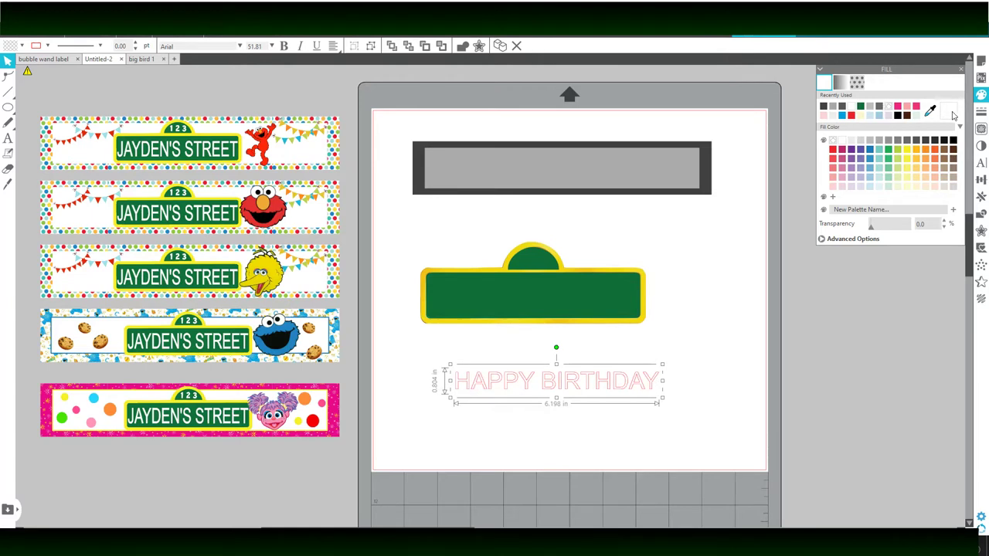
pyautogui.moveTo(646, 382); pyautogui.dragTo(983, 362)
pyautogui.moveTo(539, 527); pyautogui.dragTo(562, 528)
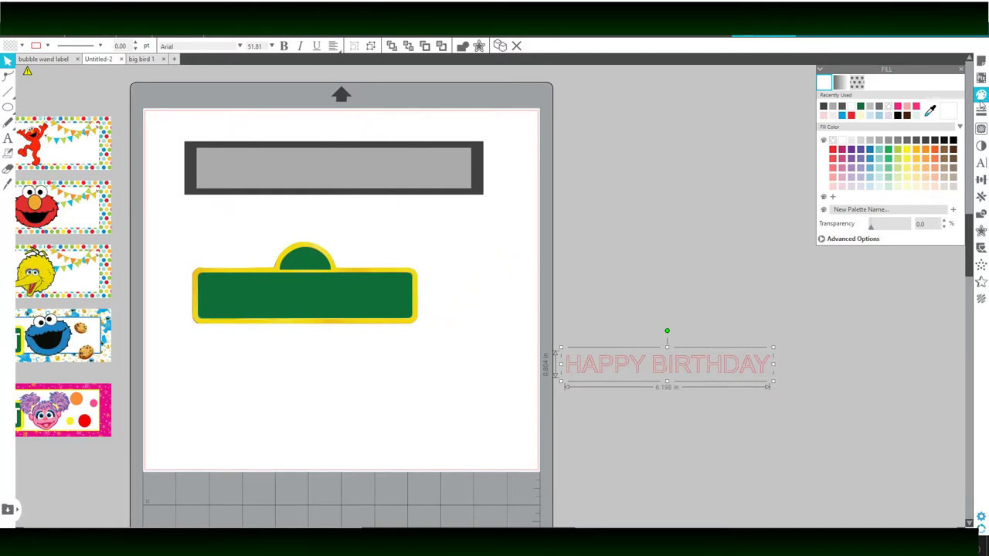
# Step: Set both the fill and the line color of the HAPPY BIRTHDAY text to white
pyautogui.click(951, 114)
pyautogui.click(981, 111)
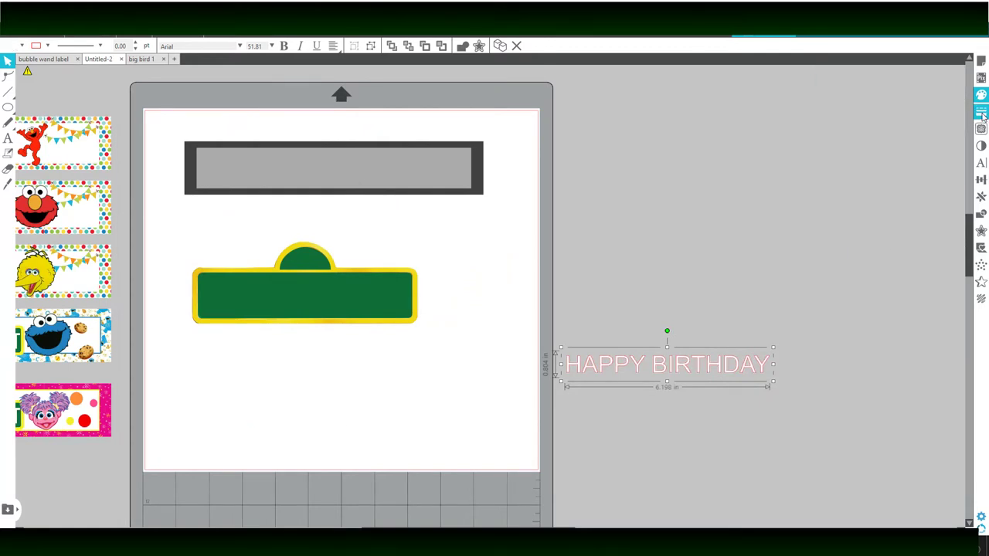
pyautogui.click(840, 82)
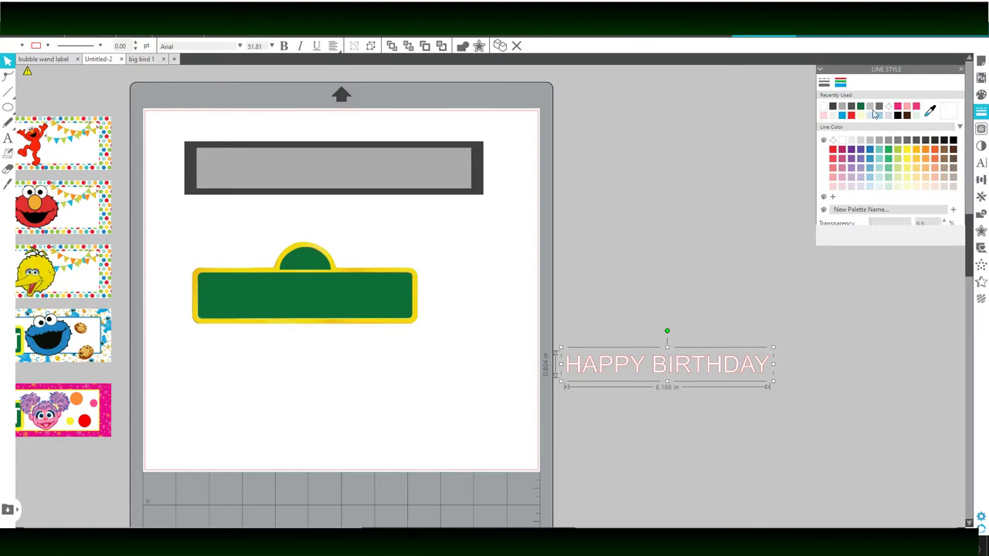
pyautogui.click(951, 117)
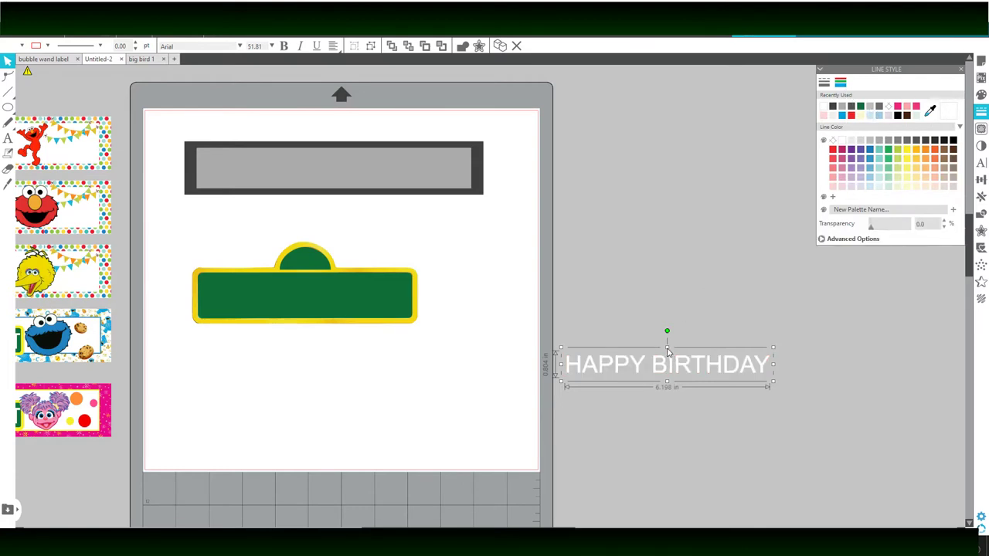
# Step: Stretch the HAPPY BIRTHDAY text to 6.5 in wide and 1.25 in tall and place it on the green sign
pyautogui.moveTo(667, 347); pyautogui.dragTo(667, 333)
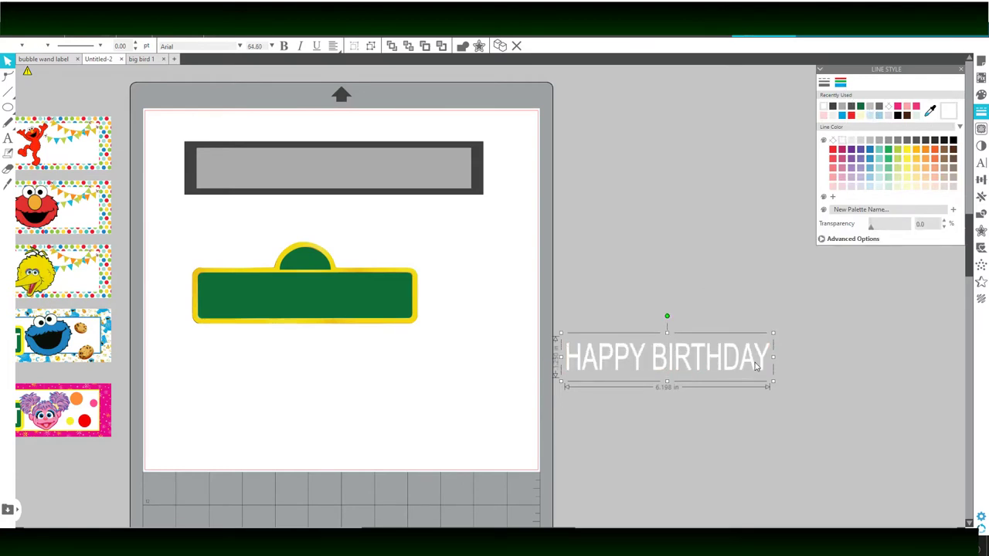
pyautogui.moveTo(774, 357); pyautogui.dragTo(782, 360)
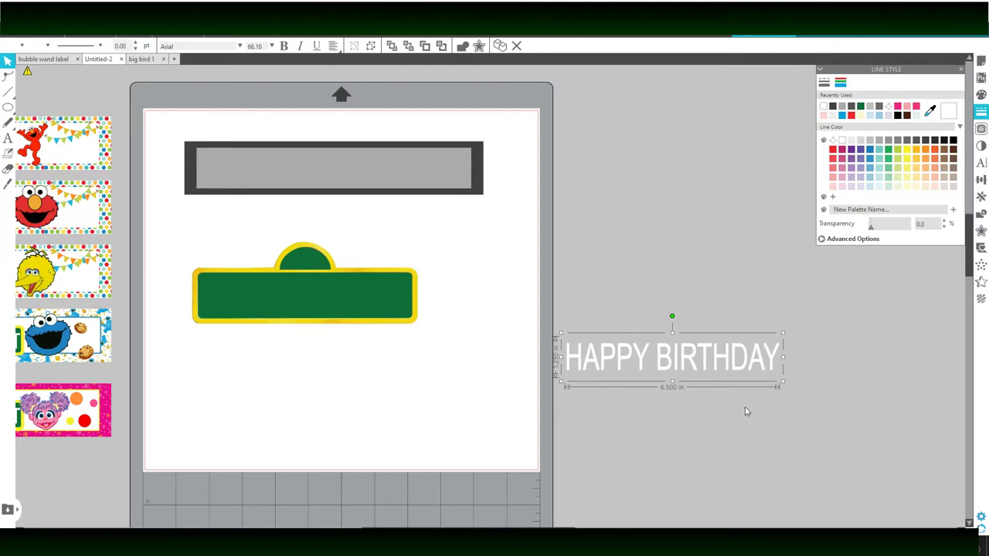
pyautogui.moveTo(703, 363); pyautogui.dragTo(332, 297)
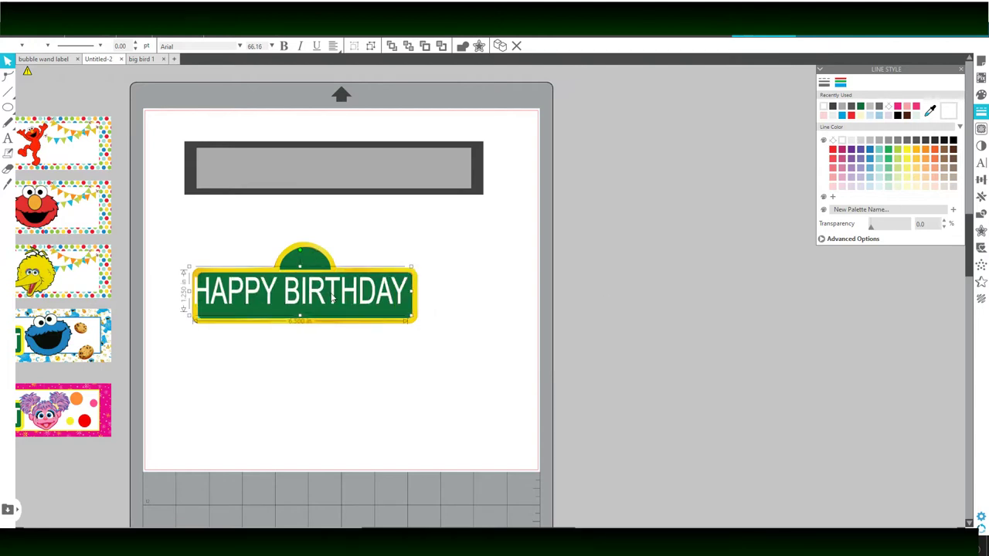
# Step: Align the HAPPY BIRTHDAY text to the center of the green sign
pyautogui.keyDown('shift'); pyautogui.click(336, 300); pyautogui.keyUp('shift')
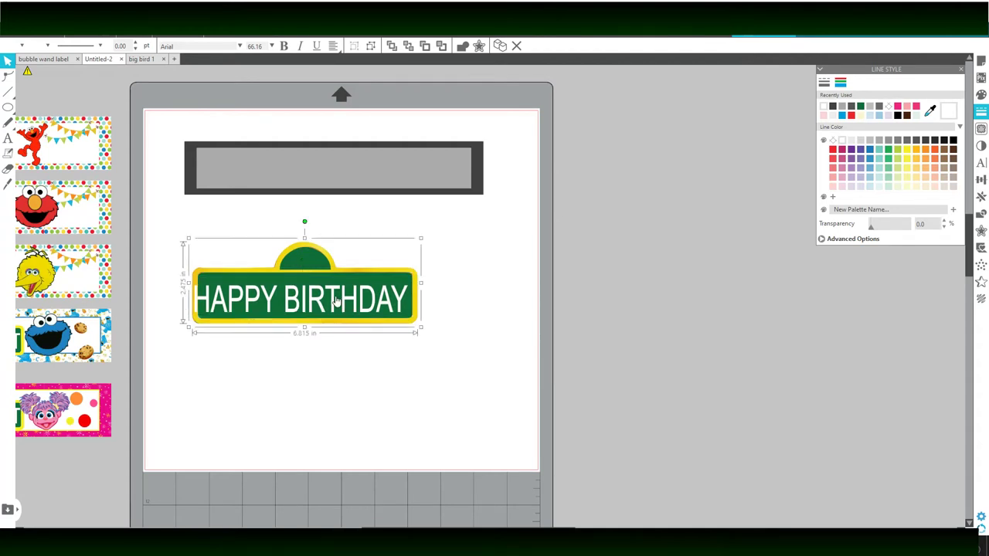
pyautogui.press('Escape')
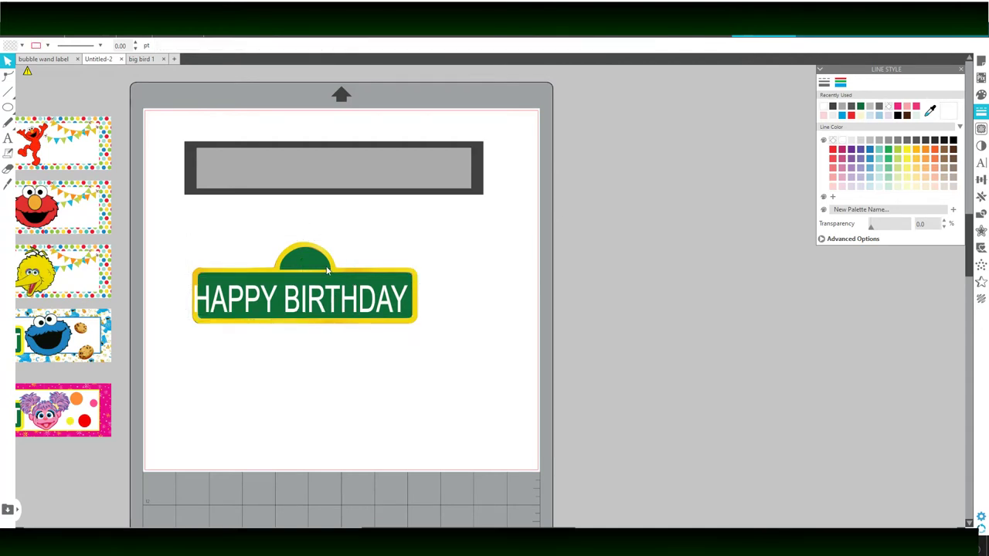
pyautogui.click(309, 302)
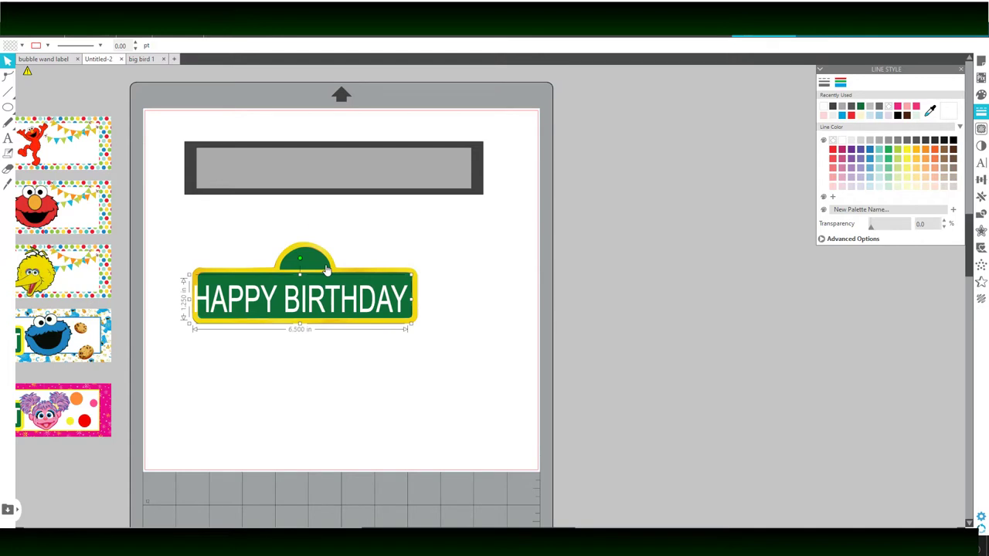
pyautogui.click(93, 29)
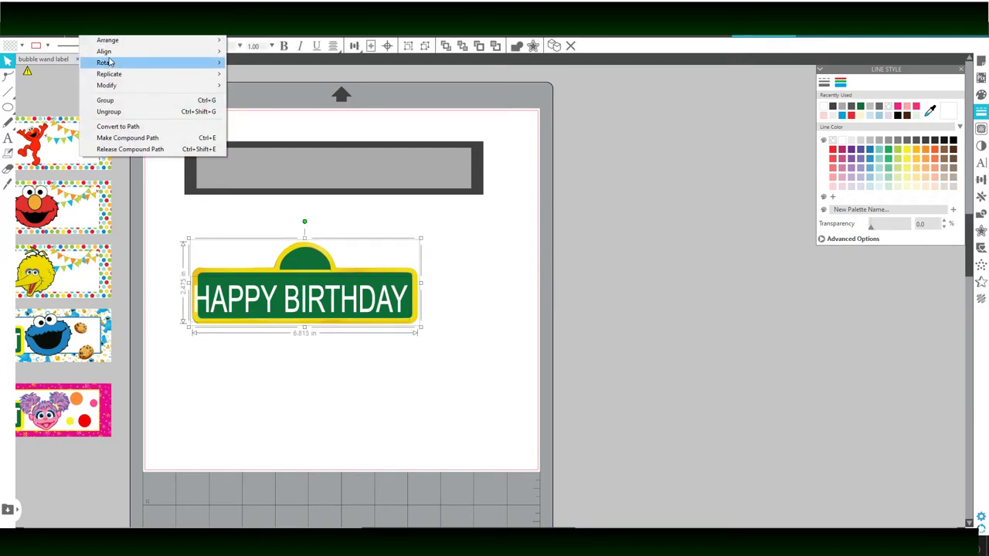
pyautogui.moveTo(219, 51)
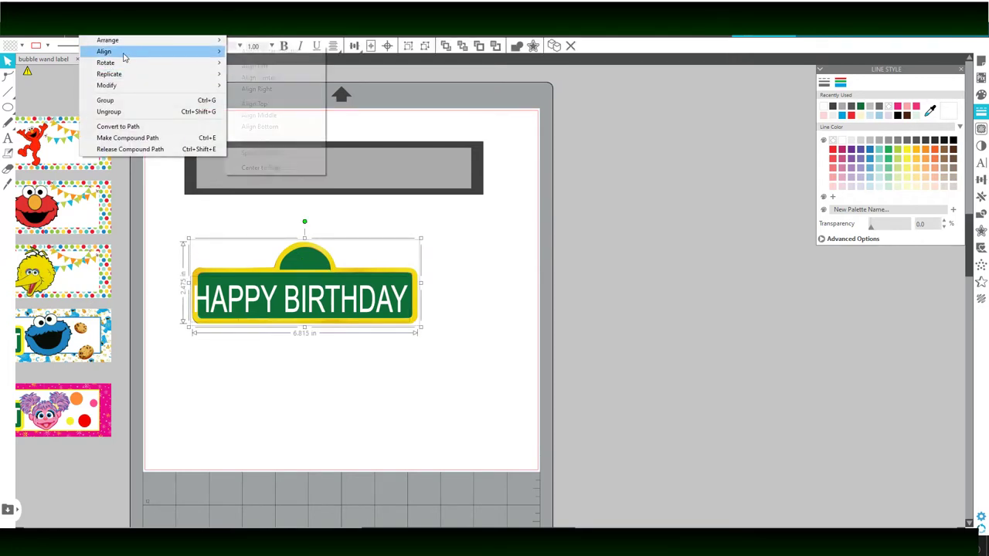
pyautogui.click(272, 78)
pyautogui.click(180, 243)
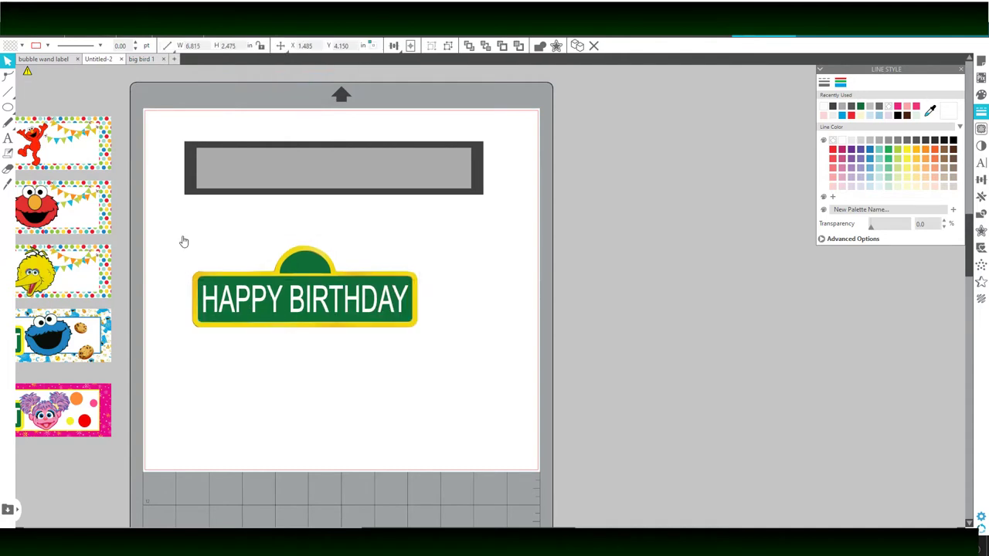
# Step: Ungroup the sign and move the green half-circle off the arch to uncover the 123
pyautogui.click(12, 139)
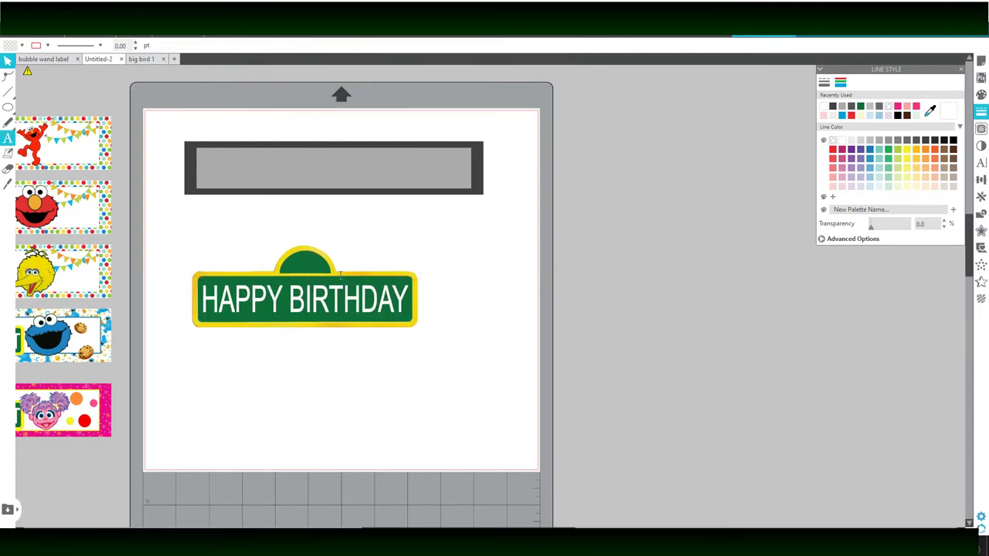
pyautogui.click(597, 290)
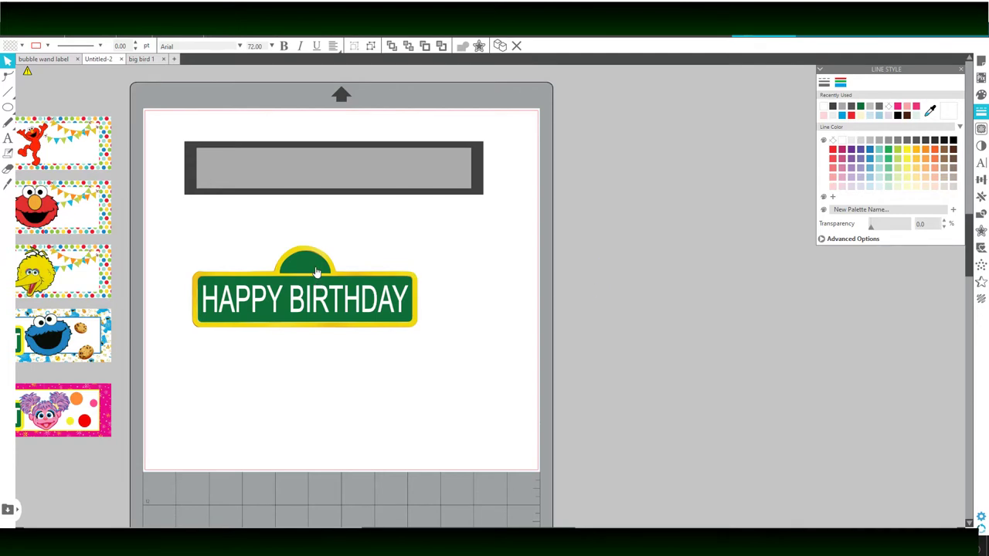
pyautogui.click(315, 272)
pyautogui.rightClick(315, 271)
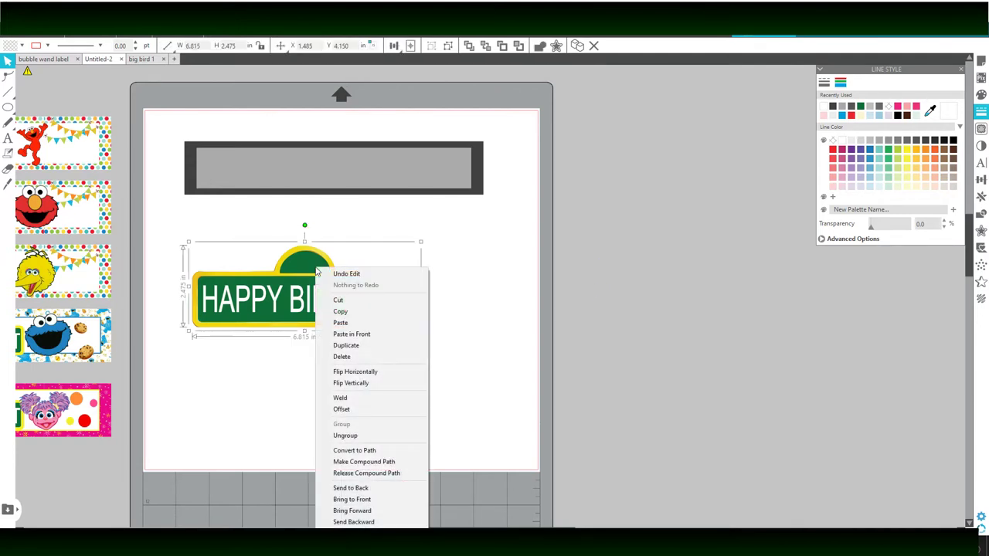
pyautogui.click(366, 435)
pyautogui.moveTo(305, 261); pyautogui.dragTo(537, 263)
# Step: Group the HAPPY BIRTHDAY text with the 123 sign and park the loose green half-circle on the grey area beside the page
pyautogui.moveTo(188, 247); pyautogui.dragTo(436, 338)
pyautogui.rightClick(396, 330)
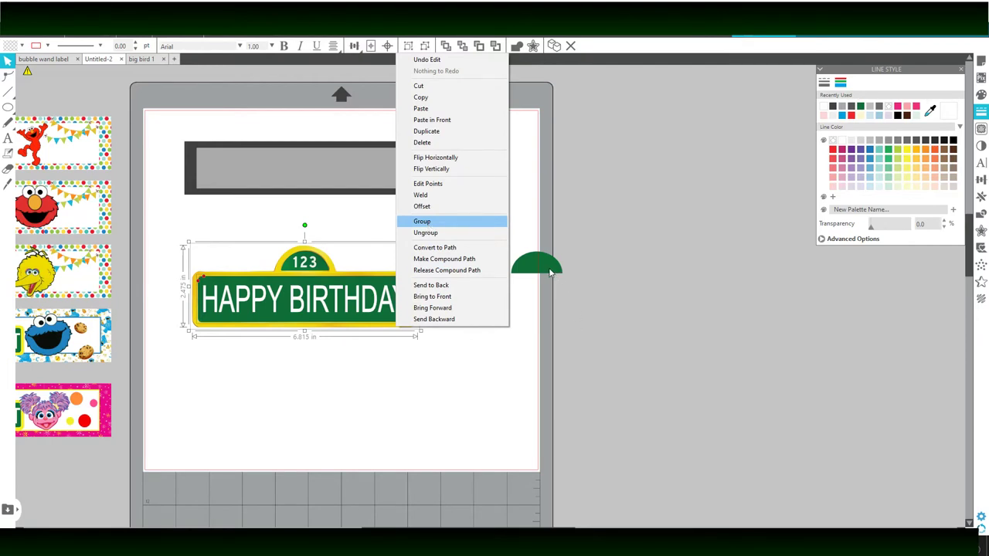
pyautogui.press('Return')
pyautogui.moveTo(537, 274); pyautogui.dragTo(410, 262)
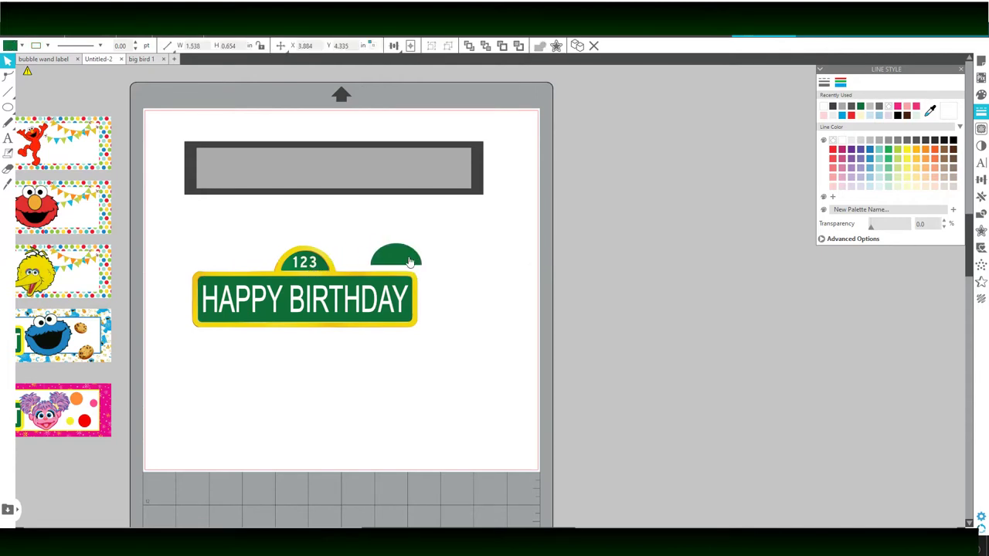
pyautogui.rightClick(410, 263)
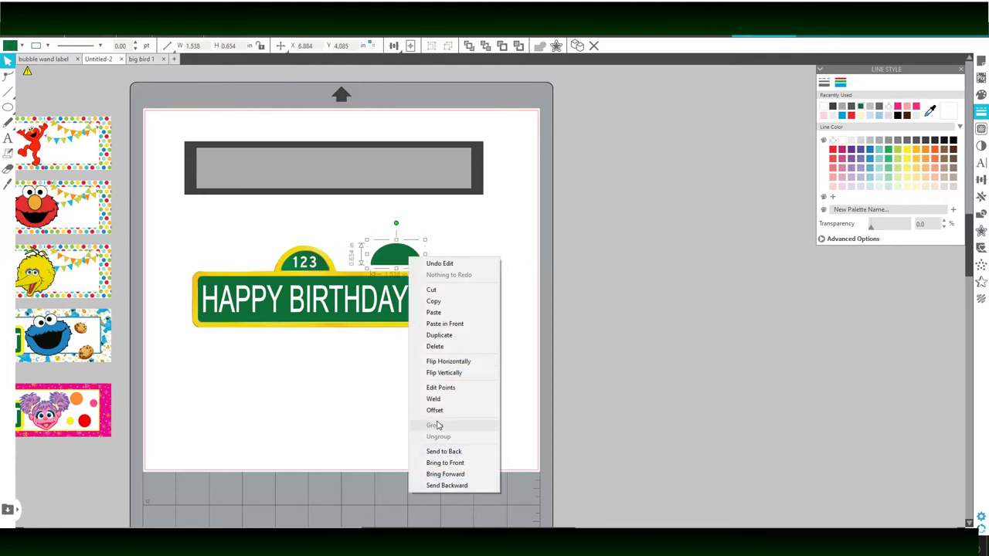
pyautogui.moveTo(393, 261); pyautogui.dragTo(616, 274)
# Step: Scale the HAPPY BIRTHDAY sign down to about 4.47 in wide and move it below the middle of the label frame
pyautogui.moveTo(163, 280); pyautogui.dragTo(412, 328)
pyautogui.moveTo(343, 303); pyautogui.dragTo(343, 307)
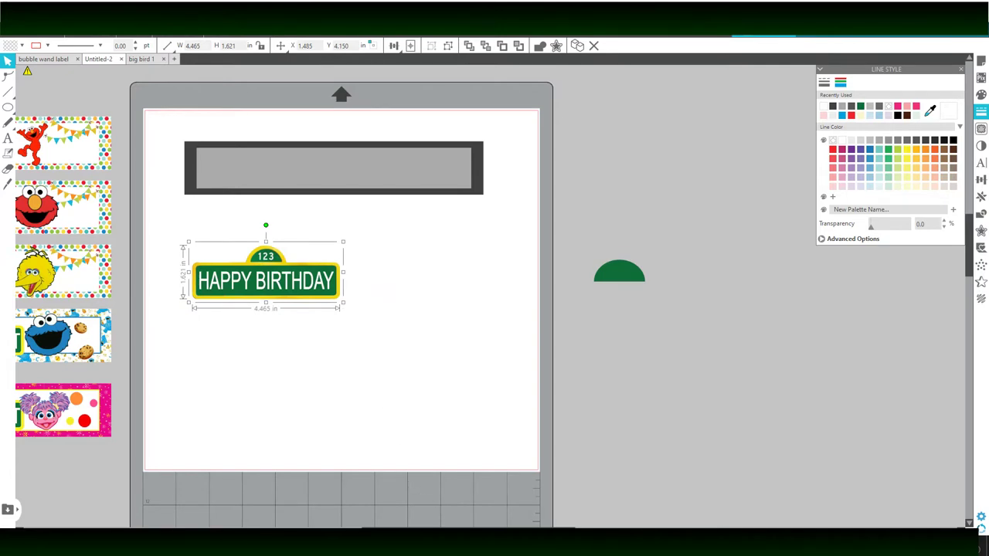
pyautogui.moveTo(417, 284); pyautogui.dragTo(438, 282)
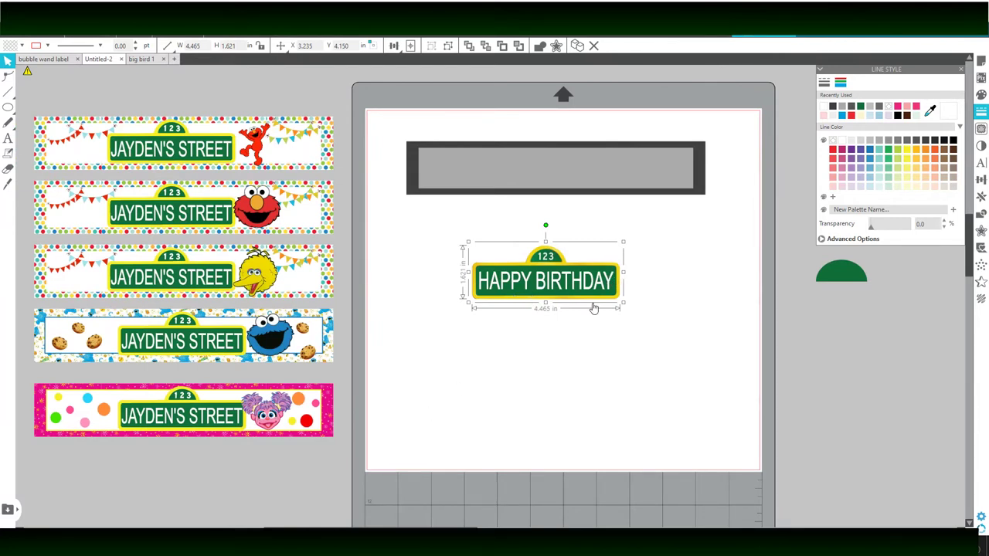
# Step: Fill the label's dark outer rectangle with the multicolored dot pattern
pyautogui.moveTo(382, 122); pyautogui.dragTo(730, 219)
pyautogui.click(711, 281)
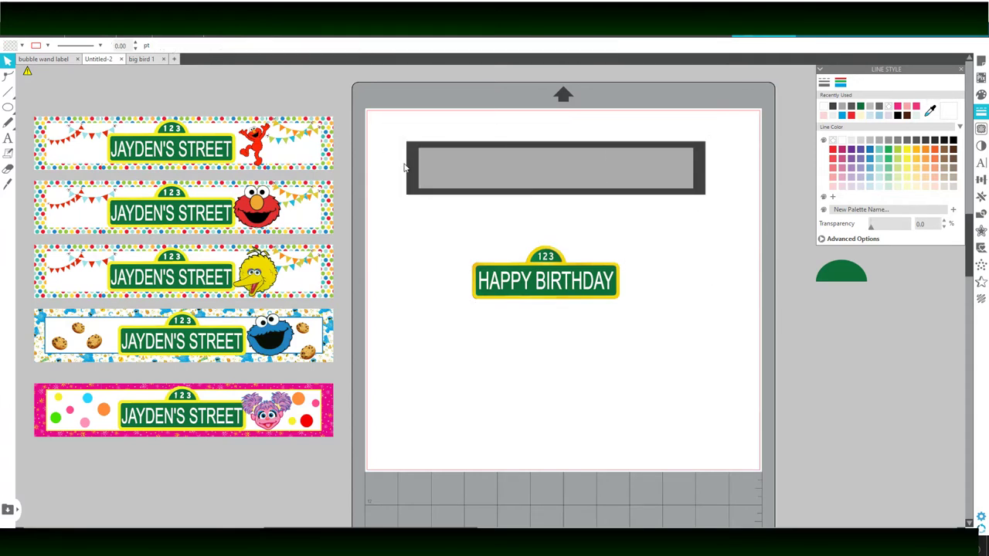
pyautogui.moveTo(591, 206); pyautogui.dragTo(777, 160)
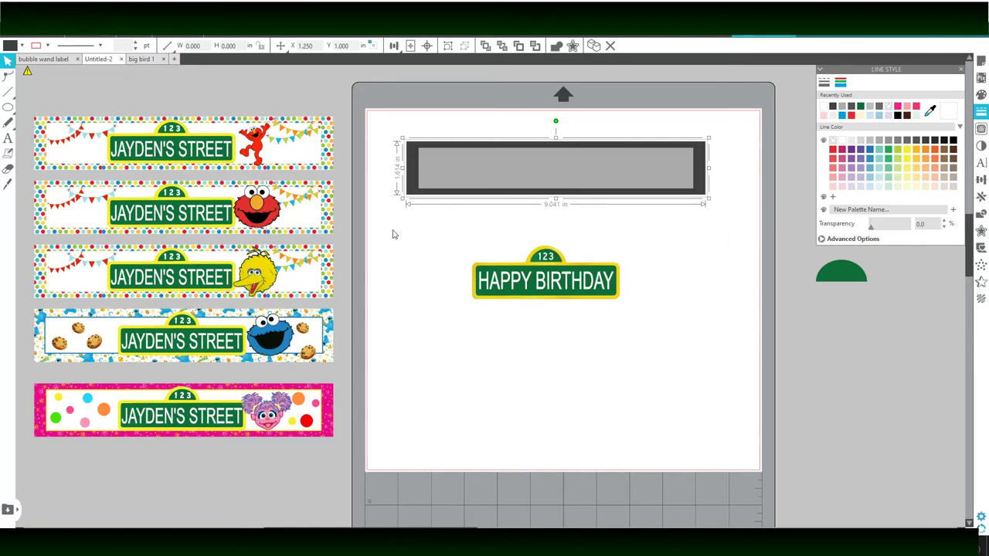
pyautogui.click(781, 230)
pyautogui.click(705, 198)
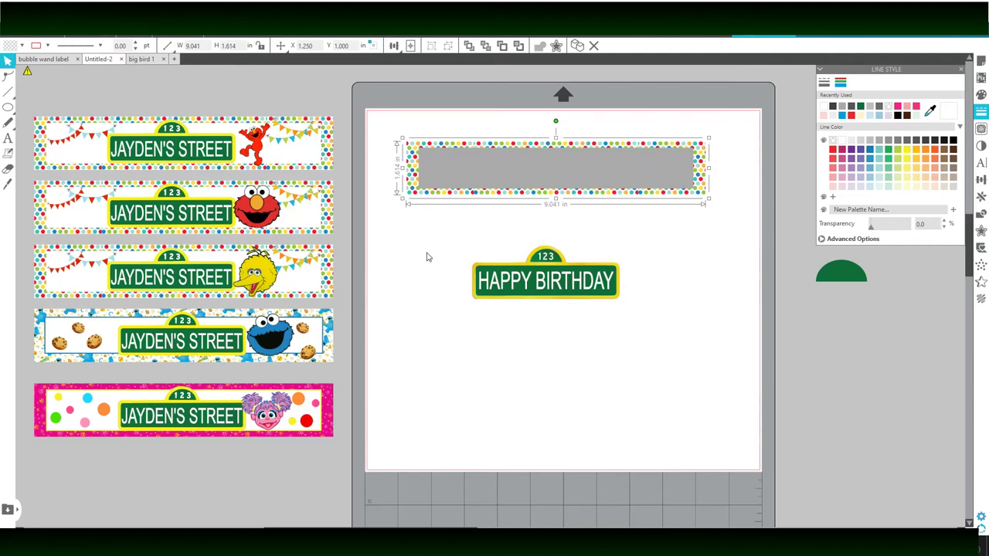
# Step: Fill the label's inner grey rectangle with white and group it with the dotted border
pyautogui.click(456, 188)
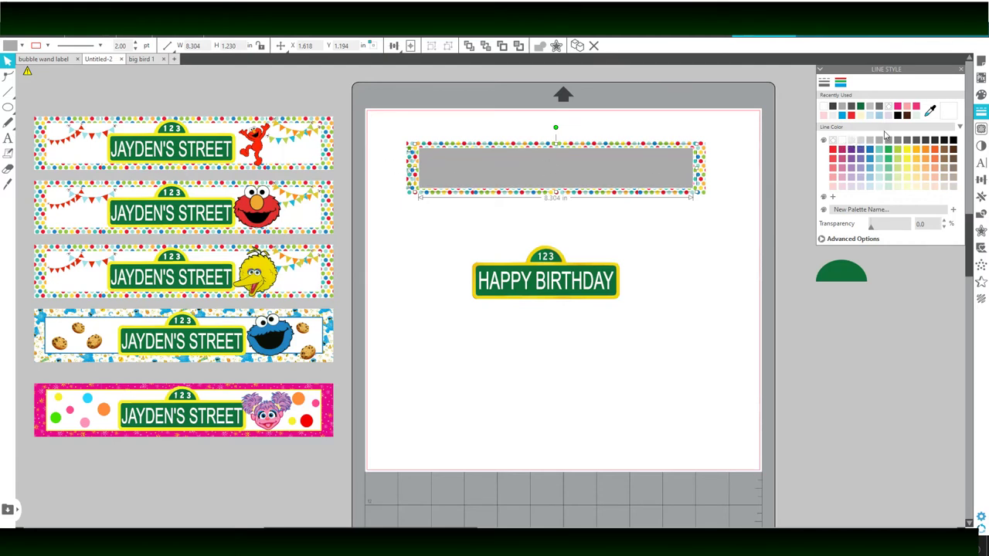
pyautogui.click(981, 95)
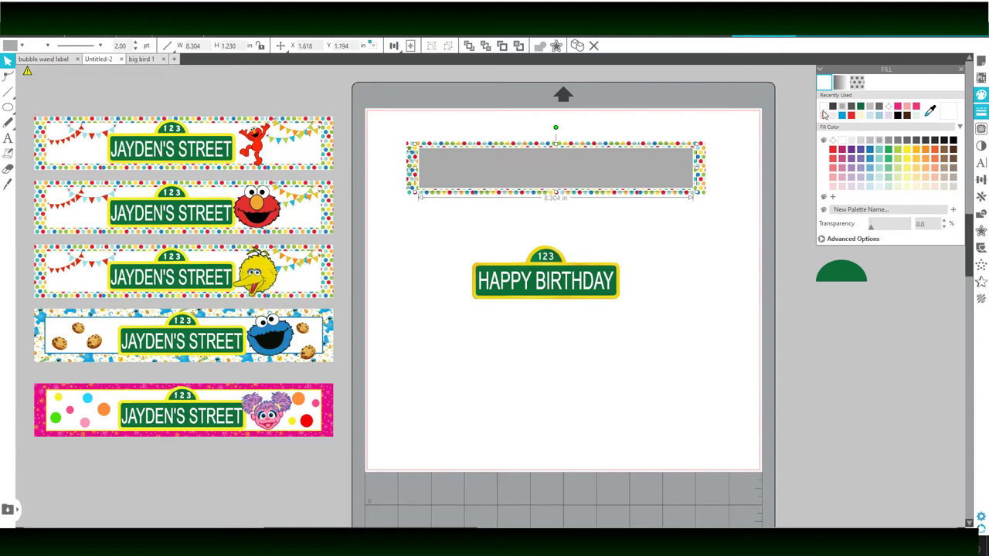
pyautogui.click(825, 110)
pyautogui.moveTo(405, 126); pyautogui.dragTo(713, 210)
pyautogui.rightClick(673, 191)
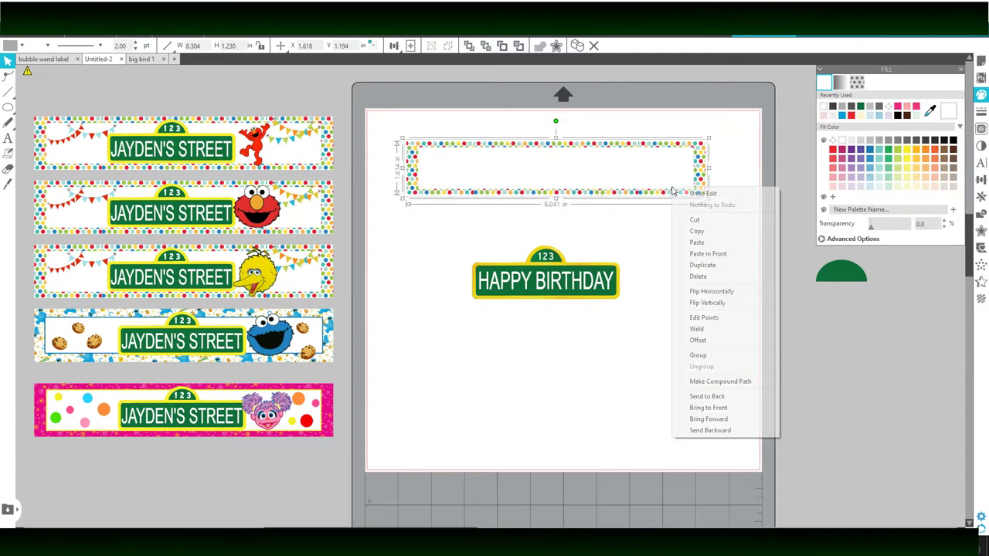
pyautogui.click(714, 358)
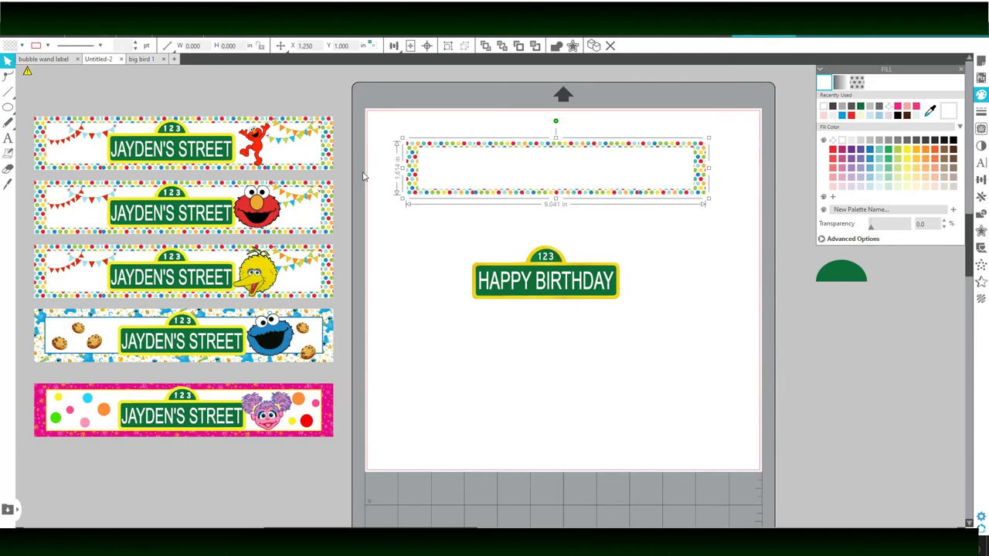
# Step: Place the HAPPY BIRTHDAY sign on the dotted label and scale it down to about 4 in wide
pyautogui.moveTo(564, 287); pyautogui.dragTo(574, 189)
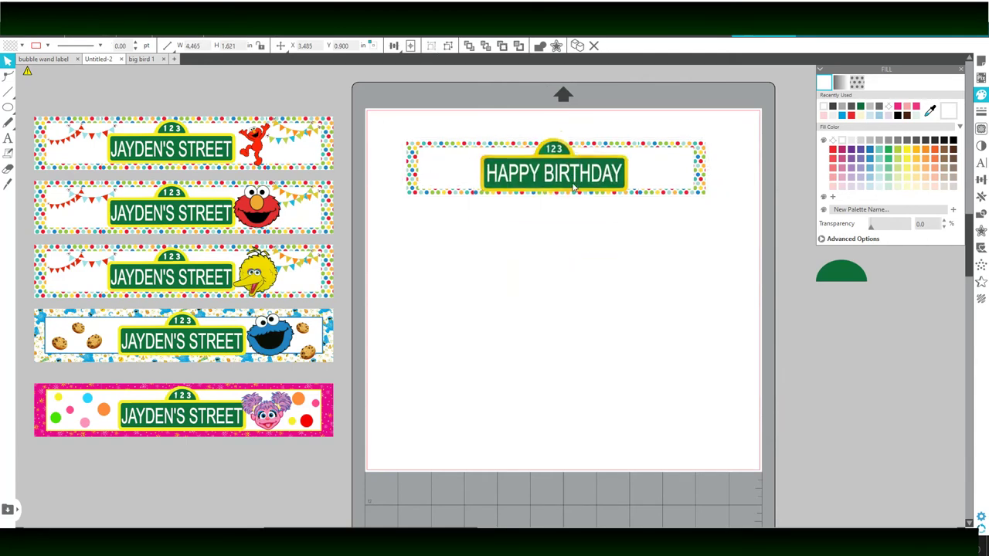
pyautogui.click(625, 196)
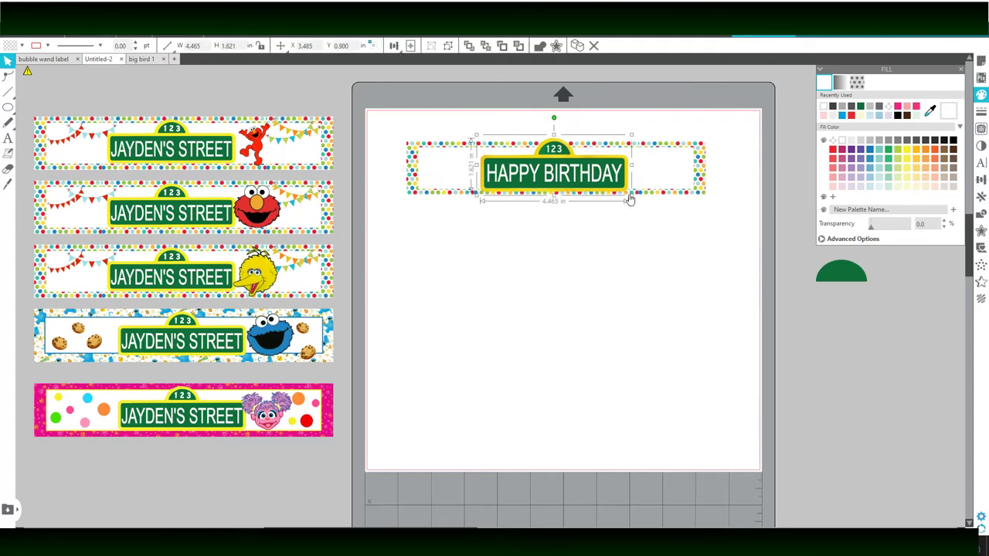
pyautogui.moveTo(630, 198); pyautogui.dragTo(617, 194)
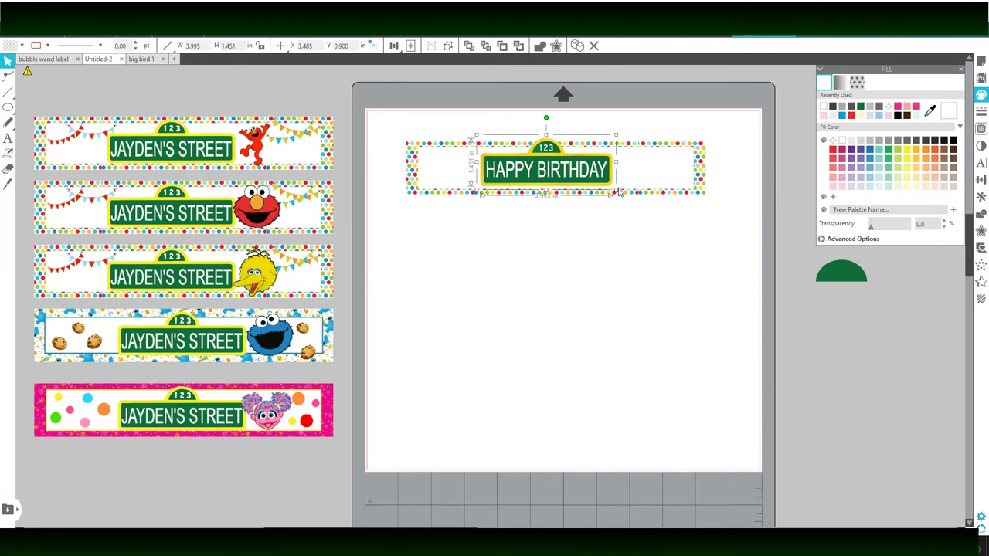
# Step: Align the HAPPY BIRTHDAY sign to the center of the dotted label
pyautogui.moveTo(391, 122); pyautogui.dragTo(705, 233)
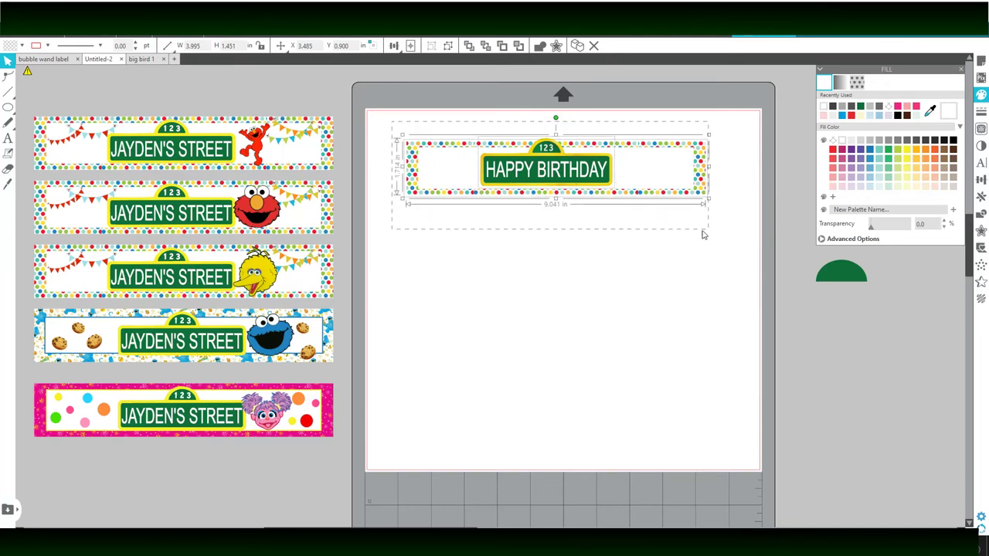
pyautogui.click(86, 29)
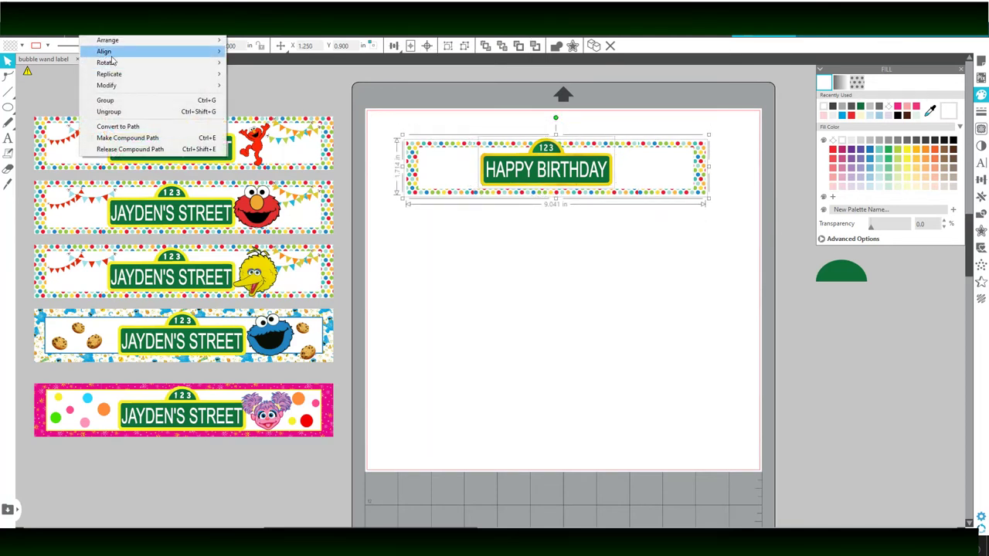
pyautogui.moveTo(104, 51)
pyautogui.click(253, 78)
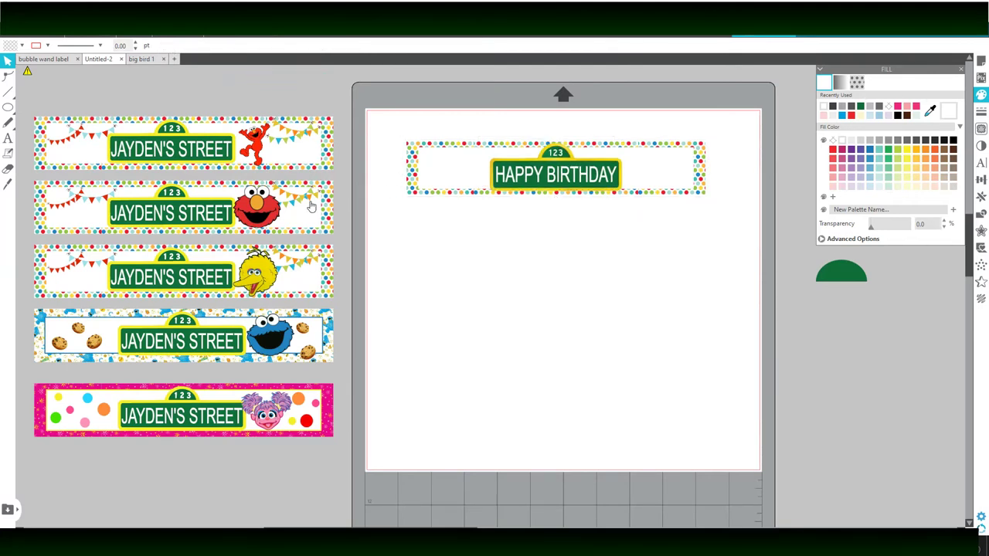
pyautogui.click(313, 265)
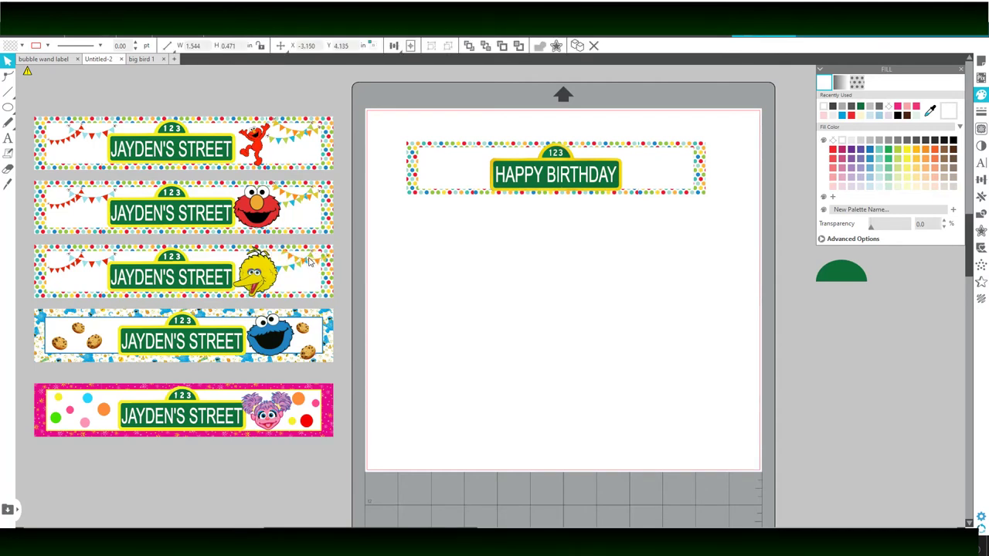
pyautogui.click(314, 267)
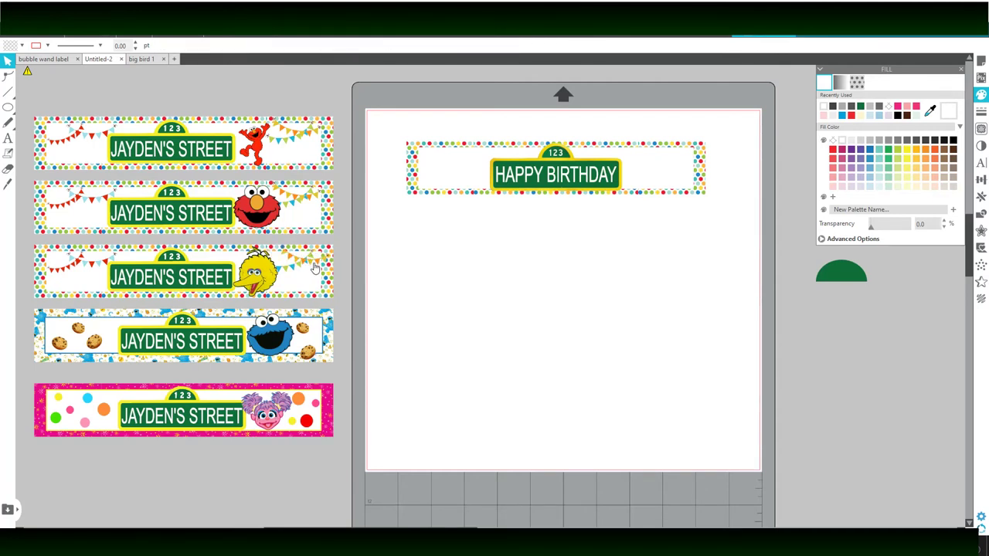
pyautogui.click(18, 30)
pyautogui.press('Escape')
pyautogui.click(304, 203)
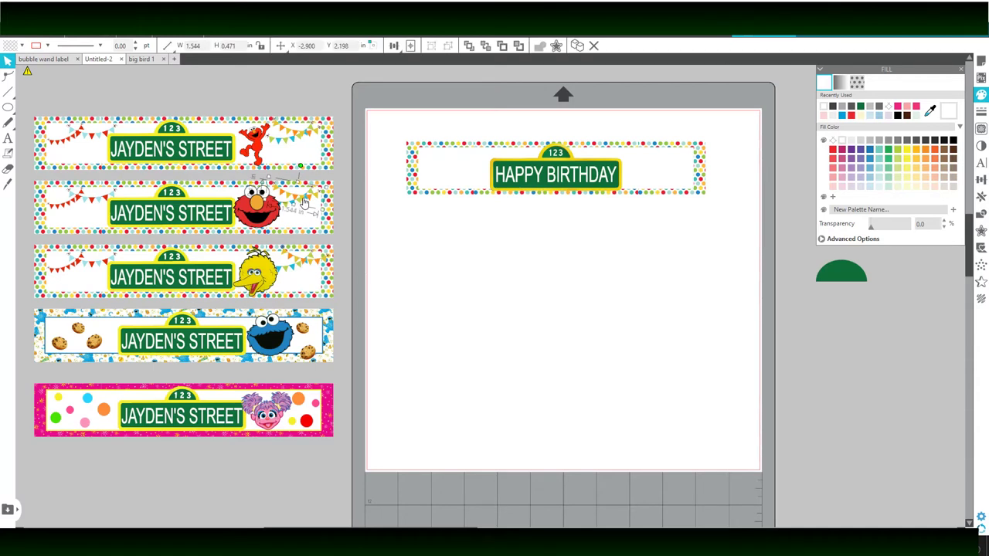
pyautogui.click(385, 242)
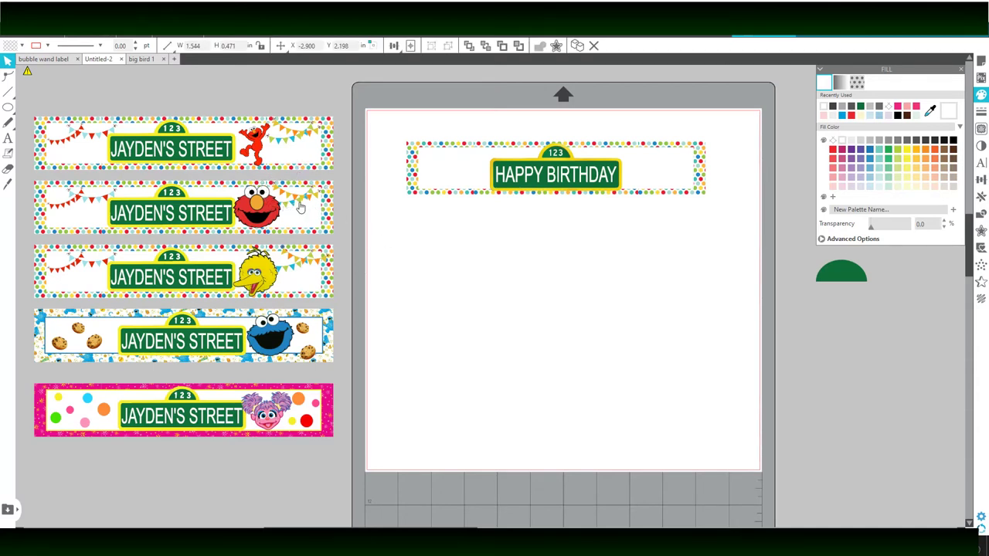
# Step: Move the two bunting strands from the right of the Elmo-face label to the right side of the HAPPY BIRTHDAY label and bring them forward
pyautogui.click(293, 207)
pyautogui.moveTo(303, 205); pyautogui.dragTo(655, 264)
pyautogui.rightClick(653, 264)
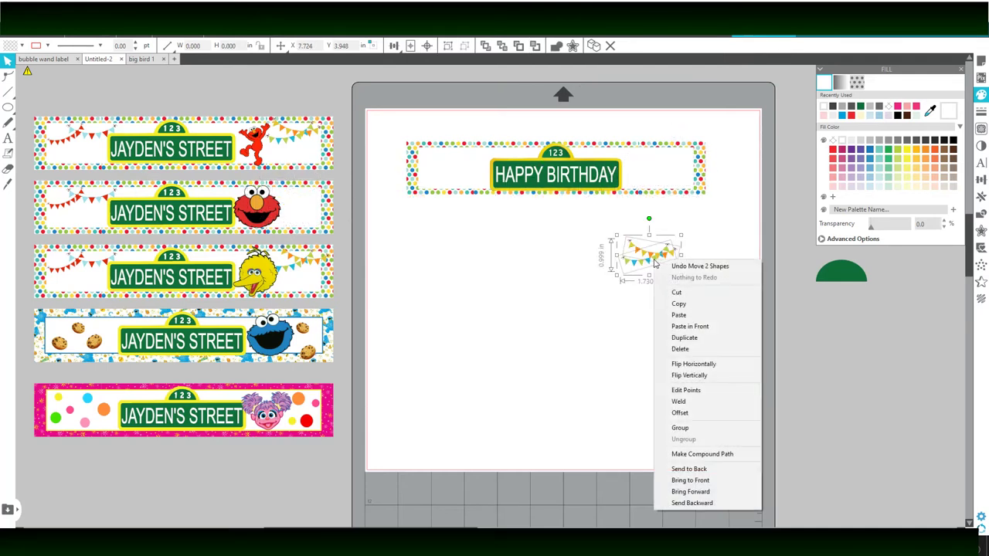
pyautogui.click(684, 490)
pyautogui.moveTo(659, 262); pyautogui.dragTo(680, 171)
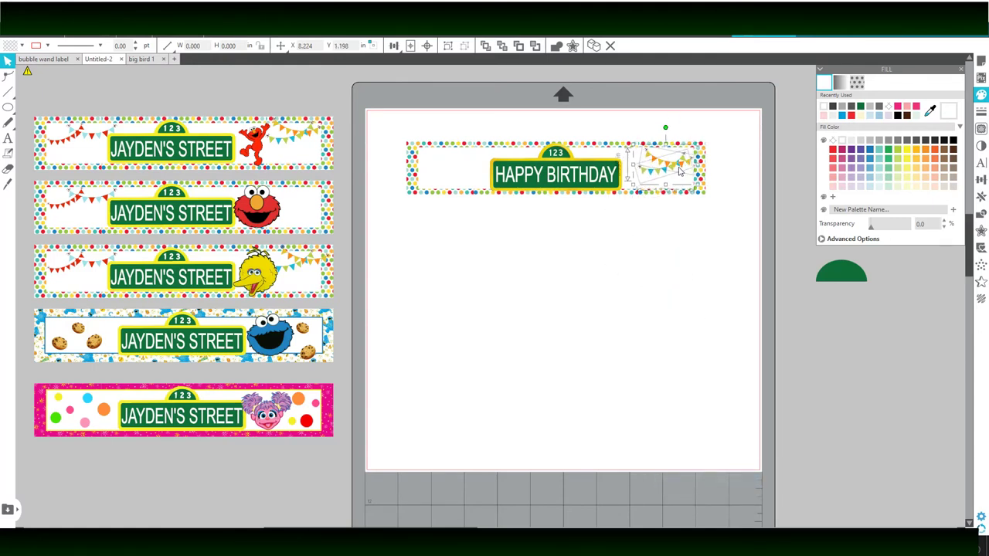
pyautogui.click(694, 227)
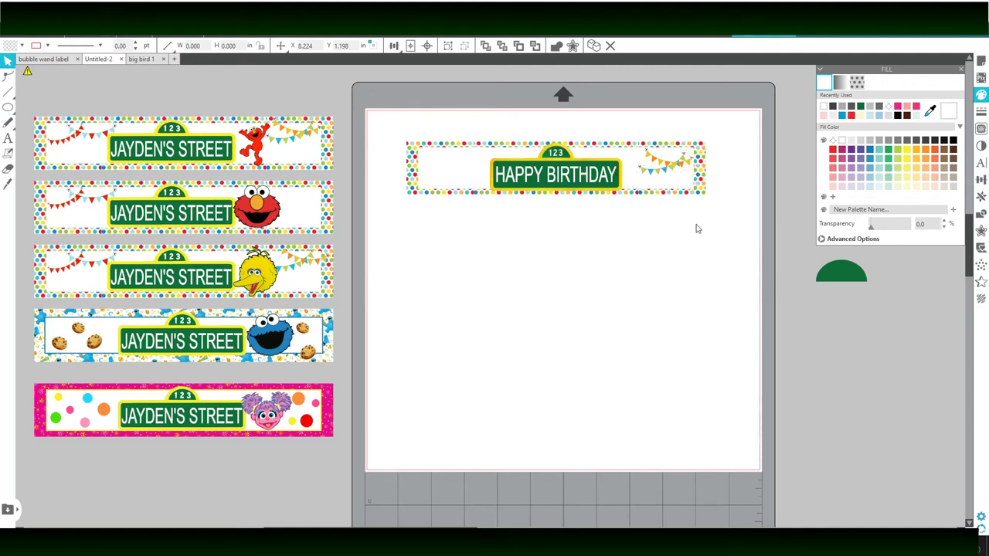
# Step: Duplicate the two left bunting strands of the Big Bird label and place the copy on the left side of the HAPPY BIRTHDAY label
pyautogui.click(78, 269)
pyautogui.keyDown('shift'); pyautogui.click(99, 268); pyautogui.keyUp('shift')
pyautogui.rightClick(99, 268)
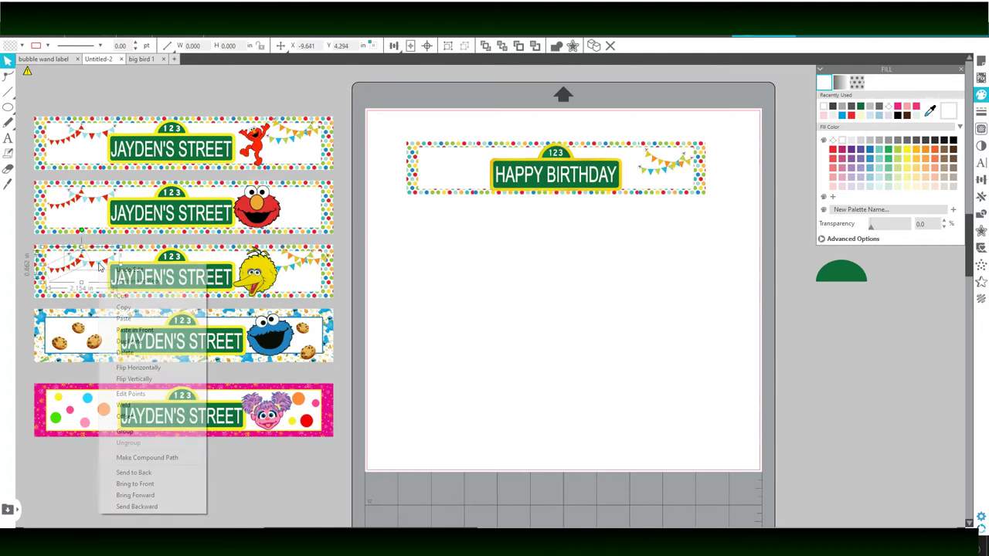
pyautogui.click(131, 340)
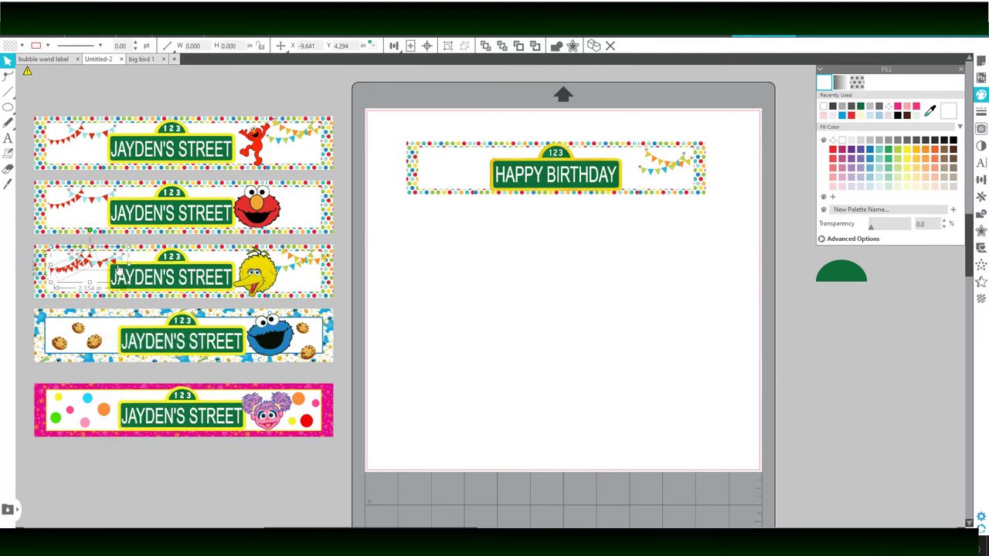
pyautogui.moveTo(116, 269); pyautogui.dragTo(487, 170)
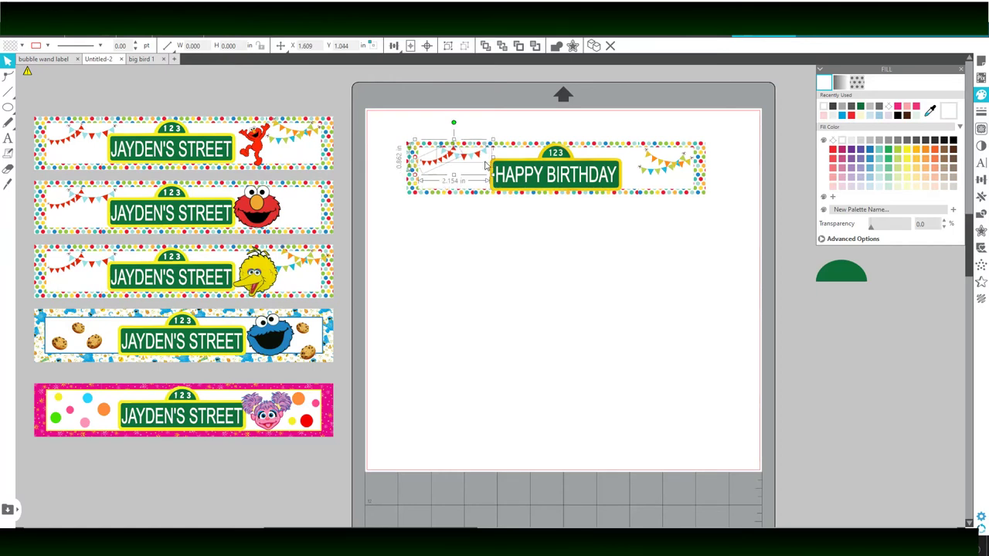
pyautogui.click(464, 232)
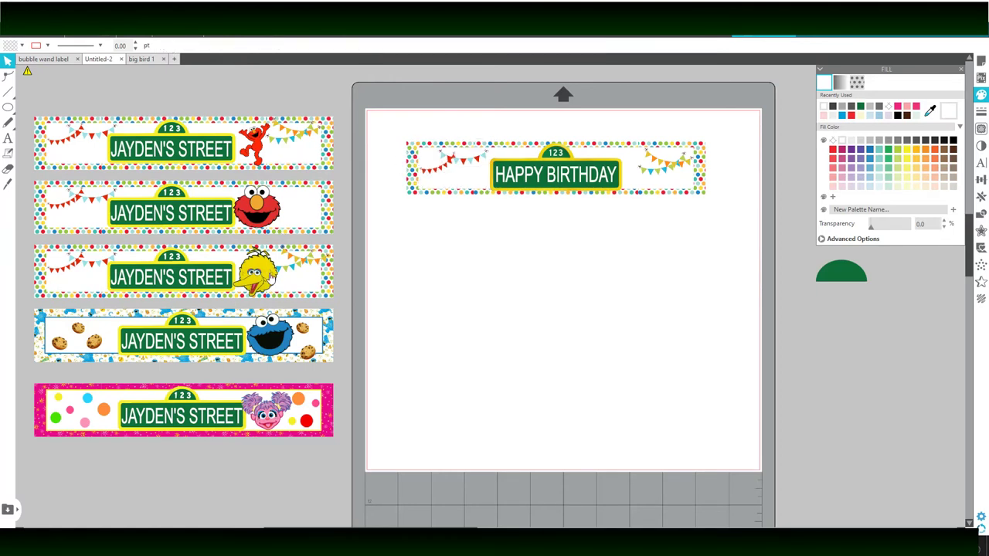
# Step: Start opening a file and go to the search of the Pictures folder
pyautogui.click(12, 6)
pyautogui.click(81, 60)
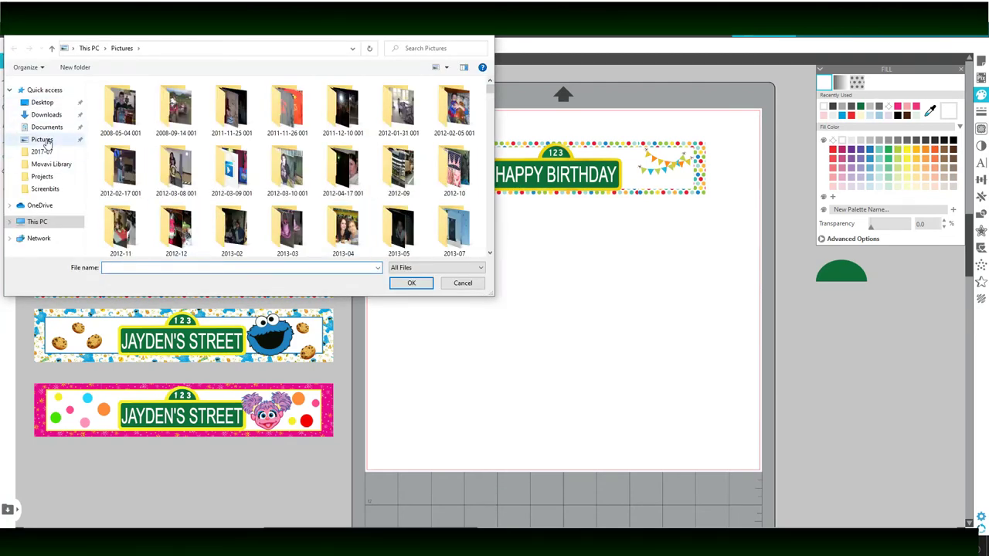
pyautogui.click(44, 139)
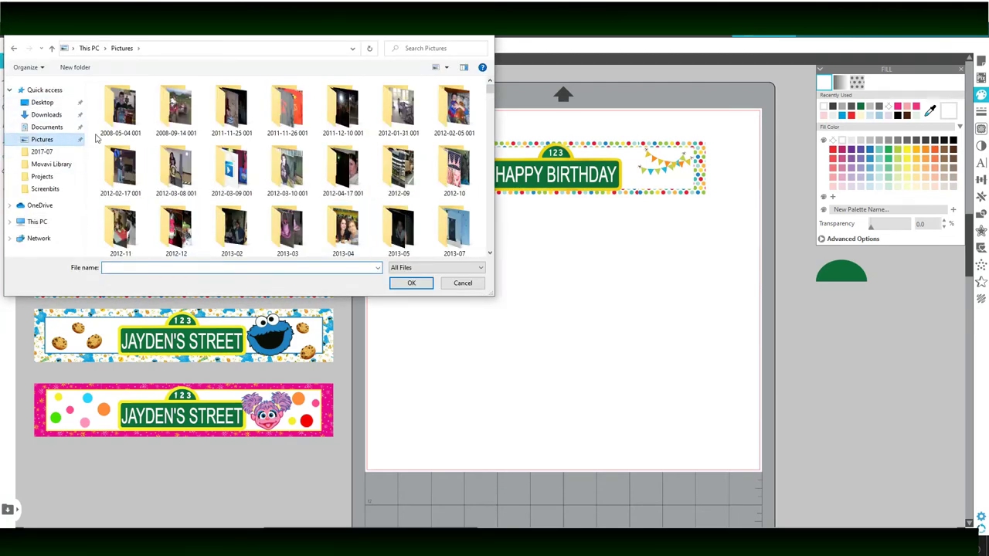
pyautogui.click(410, 51)
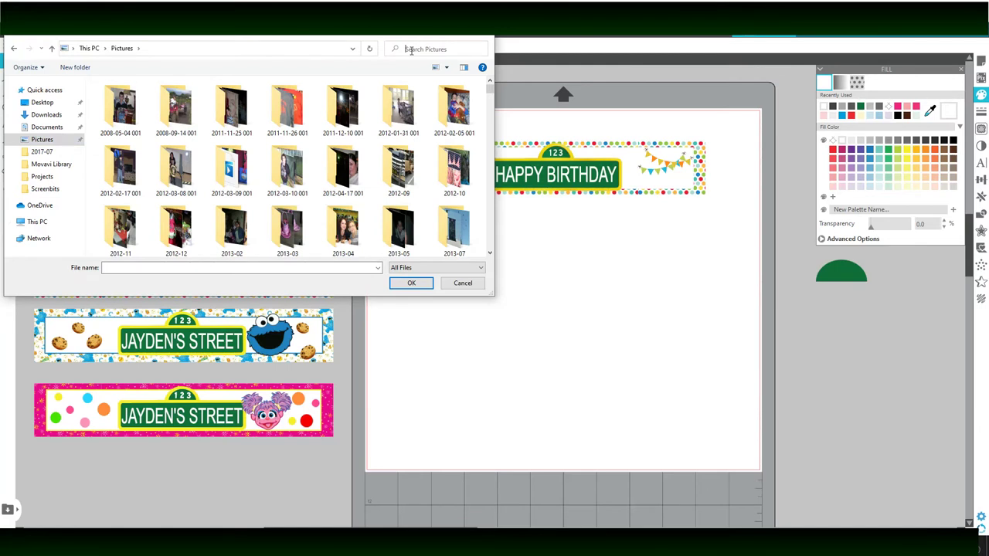
pyautogui.write('sesa')
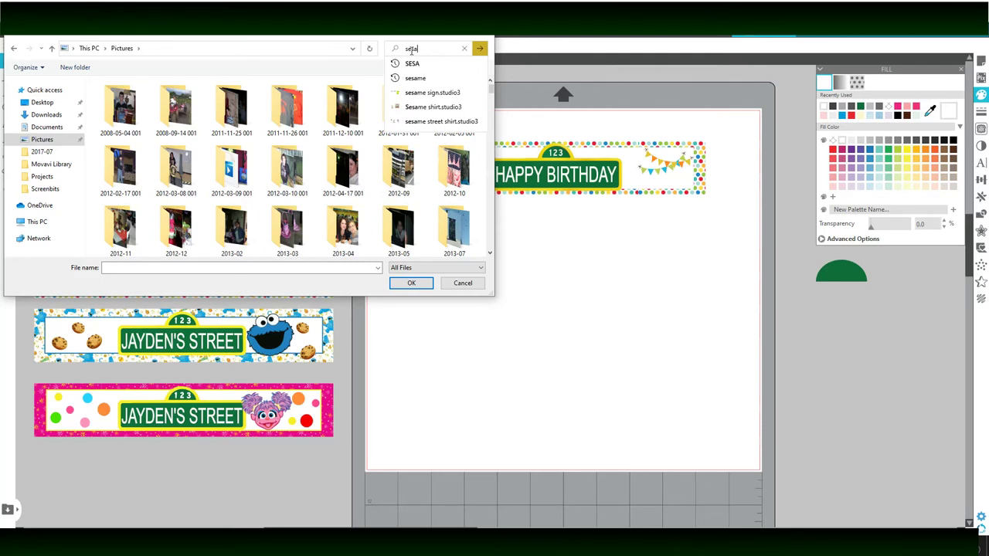
pyautogui.press('BackSpace')
pyautogui.press('BackSpace')
pyautogui.press('BackSpace')
pyautogui.press('BackSpace')
# Step: Search the Pictures folder for "elmo" and open the Silhouette file elmo with the Elmo face
pyautogui.write('el')
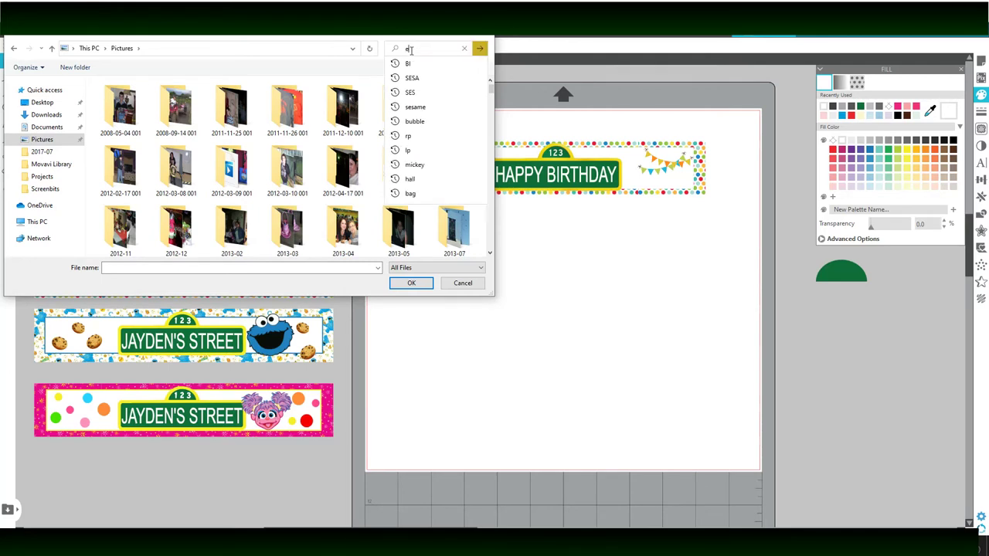
pyautogui.write('mo')
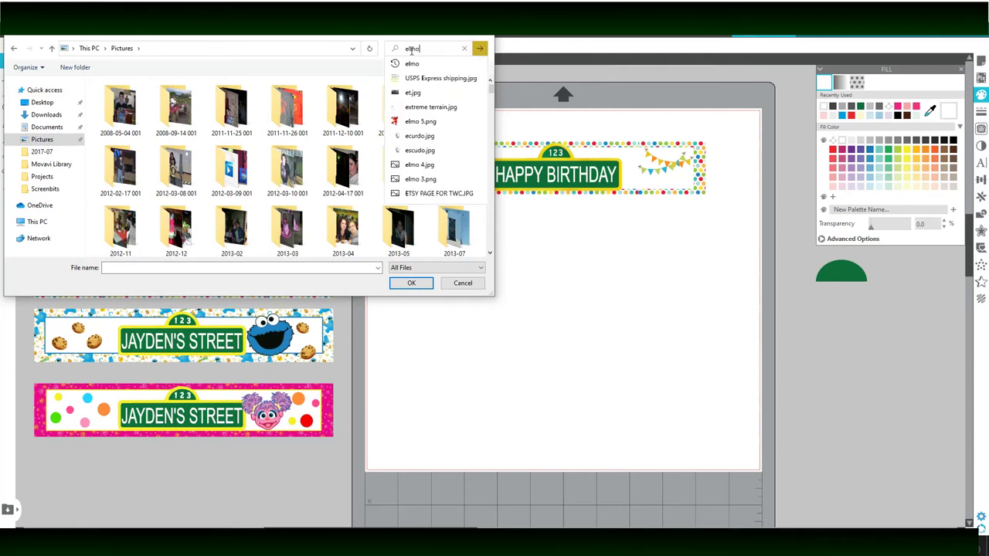
pyautogui.press('Return')
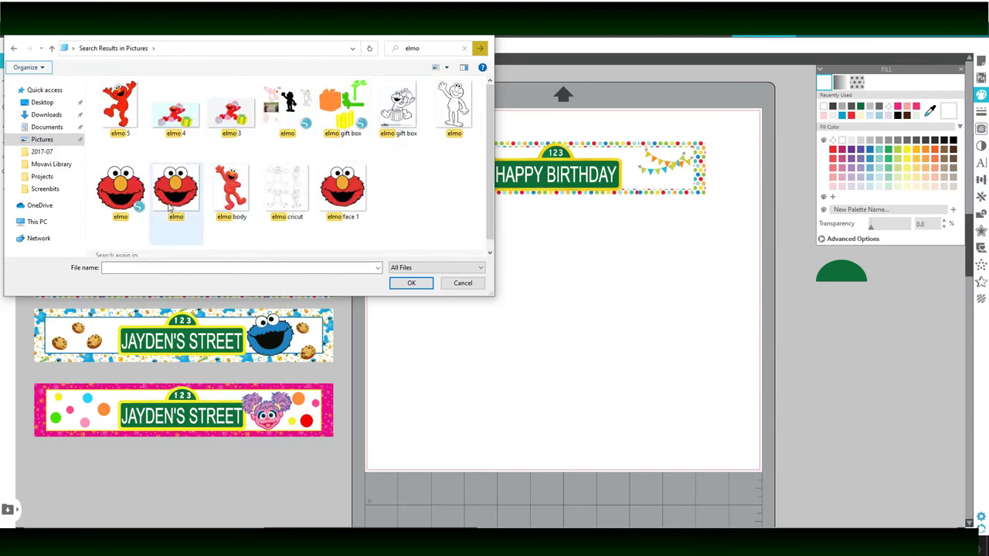
pyautogui.click(121, 196)
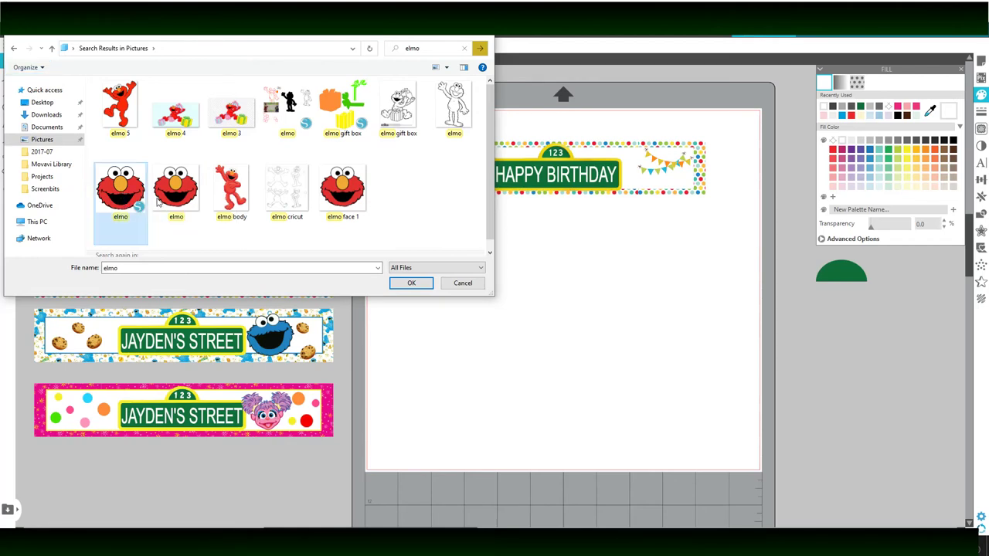
pyautogui.click(412, 283)
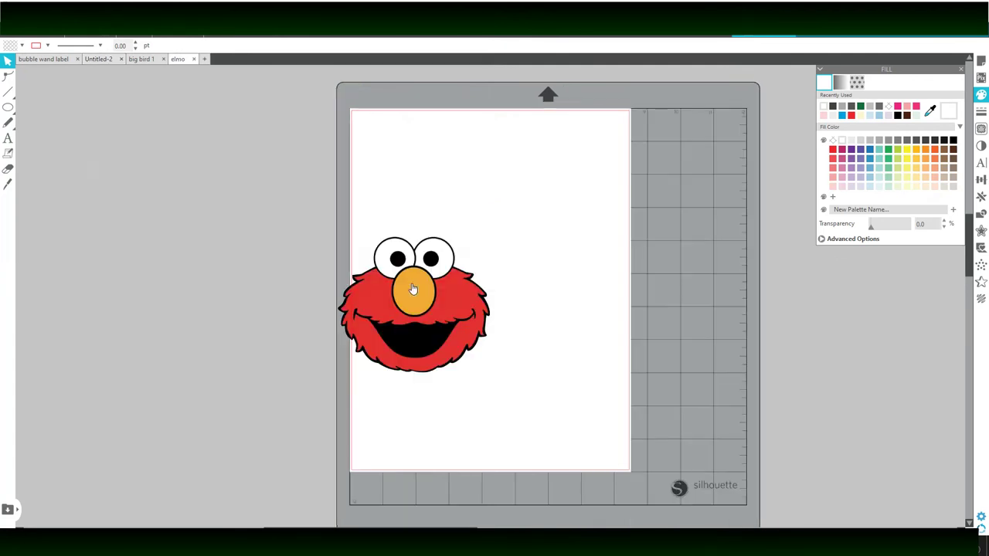
# Step: Copy the Elmo face from the elmo document and paste it into the Untitled-2 label document
pyautogui.rightClick(417, 297)
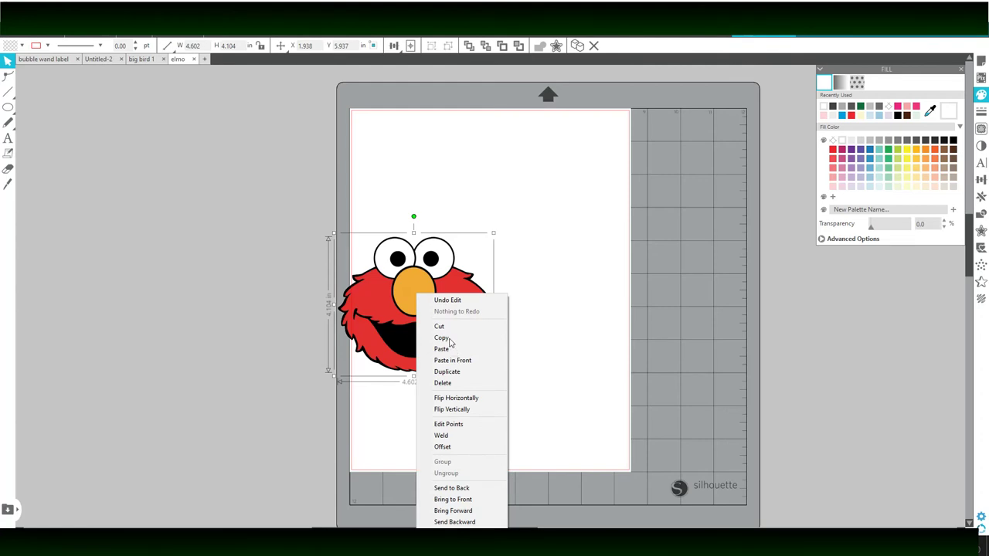
pyautogui.click(183, 69)
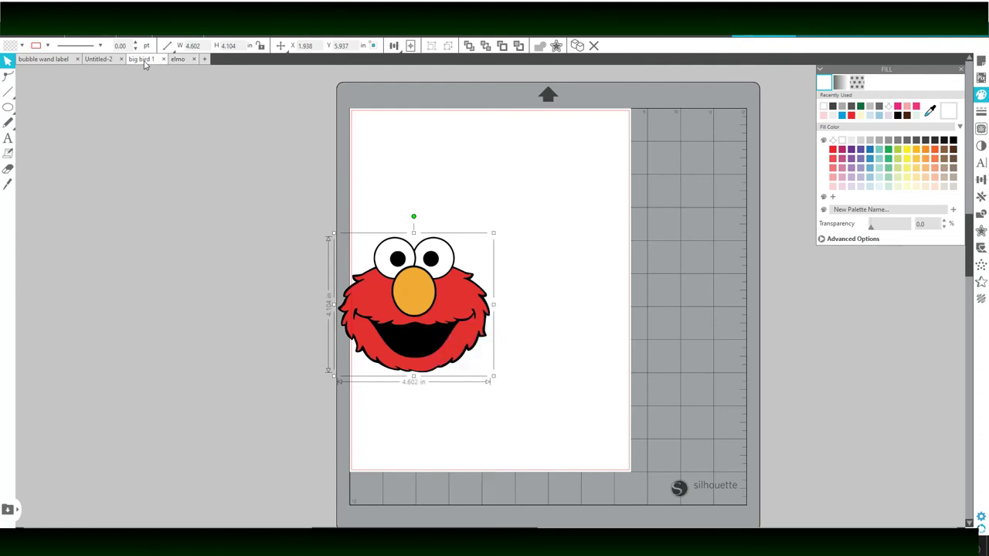
pyautogui.click(145, 60)
pyautogui.click(103, 64)
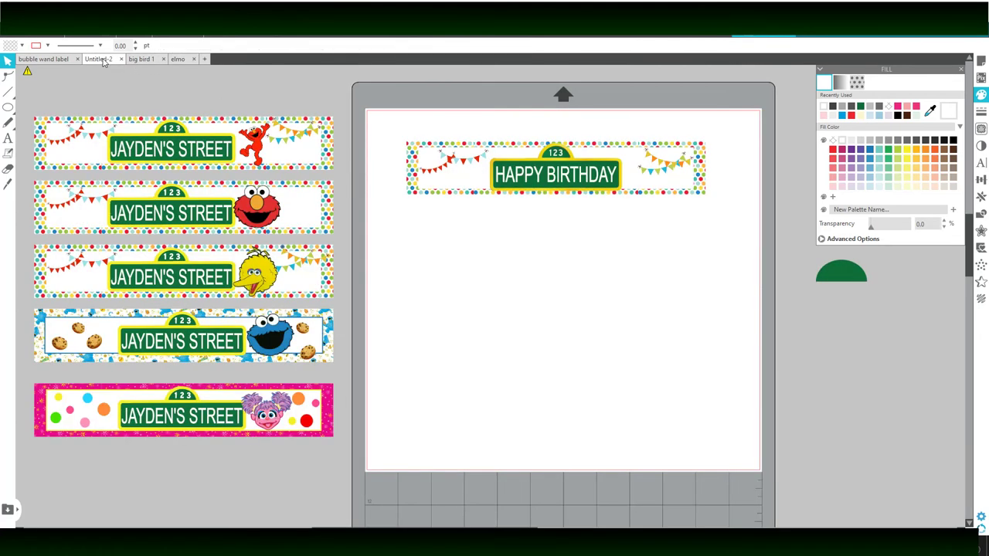
pyautogui.rightClick(445, 267)
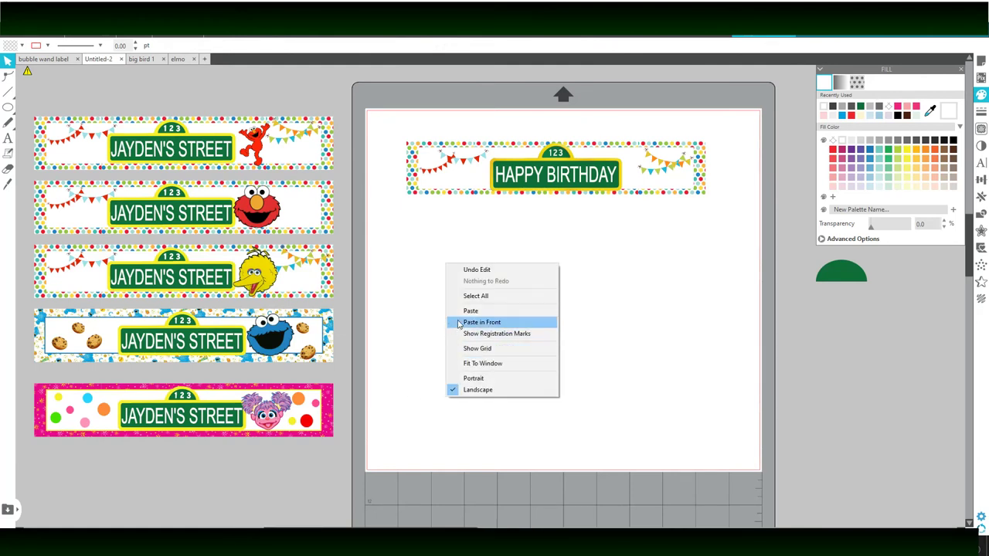
pyautogui.click(467, 311)
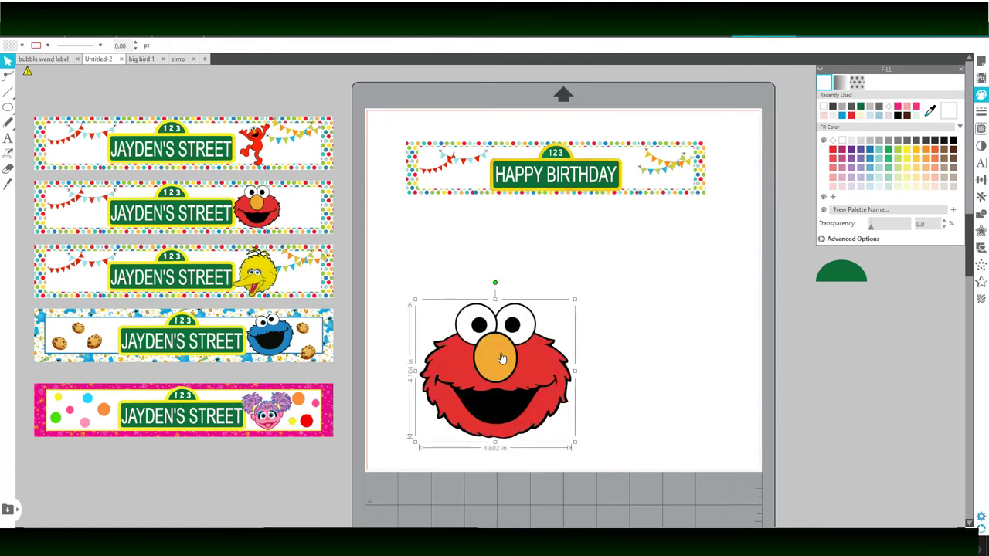
# Step: Scale down the pasted Elmo face and place it over the bunting just left of the HAPPY BIRTHDAY sign
pyautogui.moveTo(514, 359); pyautogui.dragTo(478, 385)
pyautogui.moveTo(458, 217); pyautogui.dragTo(460, 179)
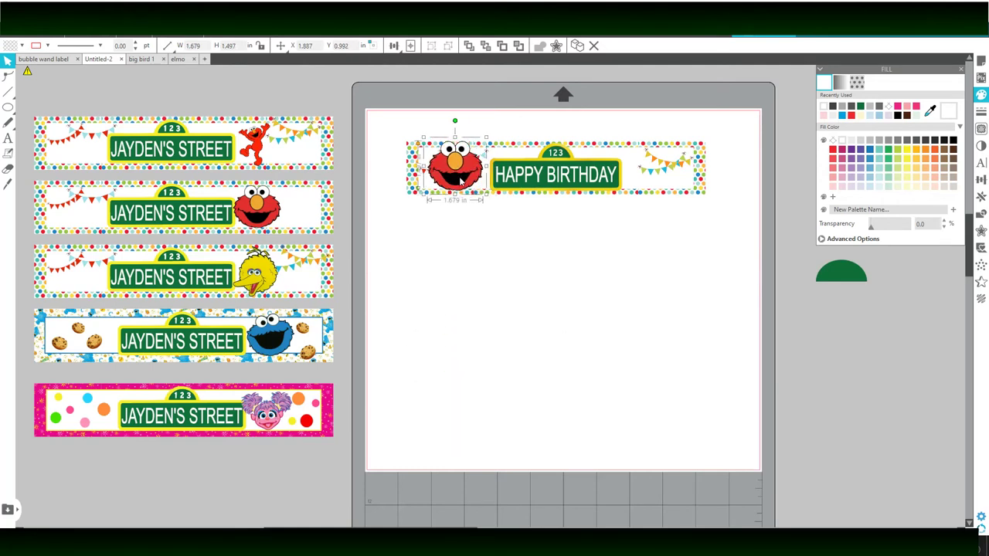
pyautogui.moveTo(486, 137); pyautogui.dragTo(472, 177)
pyautogui.click(485, 272)
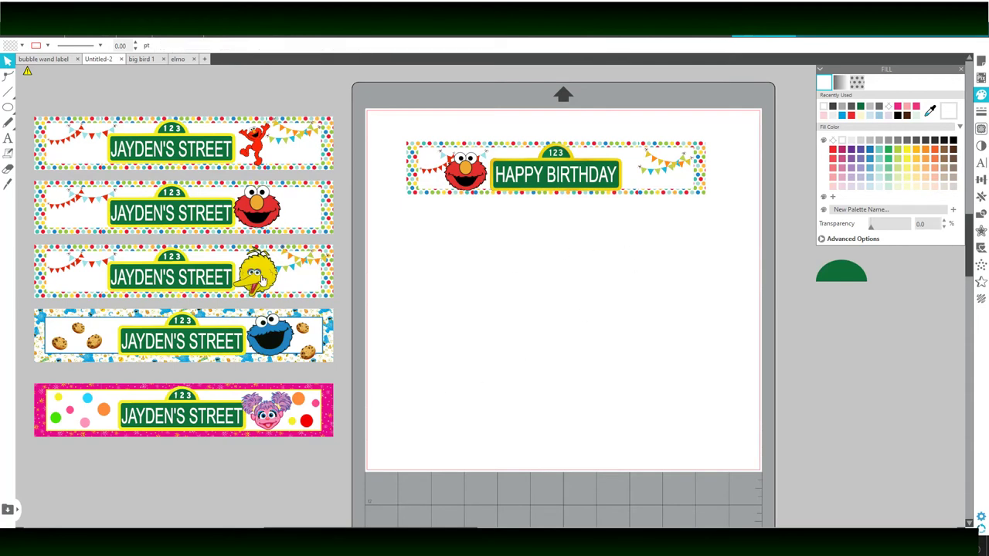
# Step: Copy the Big Bird head from the big bird 1 document and paste it into the Untitled-2 label document
pyautogui.click(142, 59)
pyautogui.rightClick(510, 258)
pyautogui.click(543, 302)
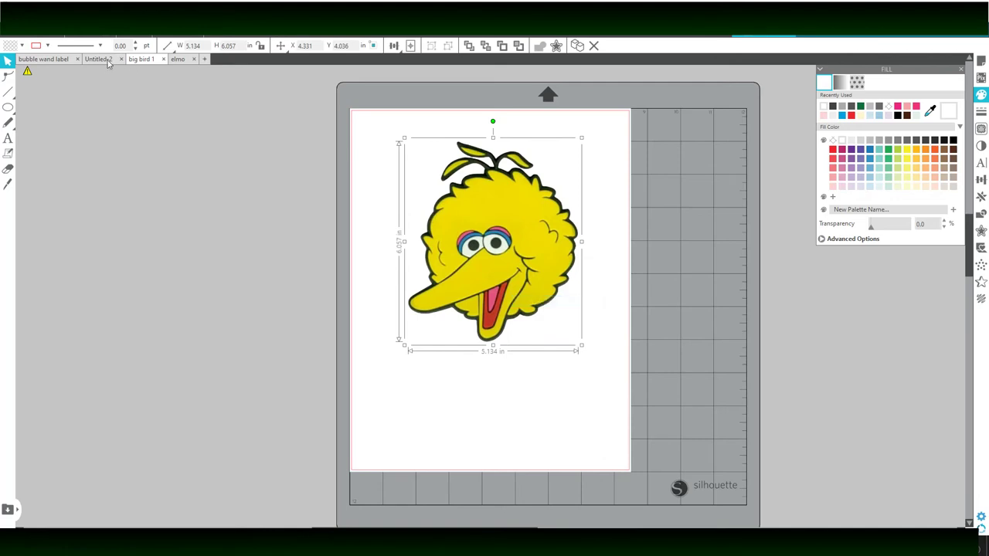
pyautogui.click(108, 60)
pyautogui.rightClick(485, 279)
pyautogui.click(525, 323)
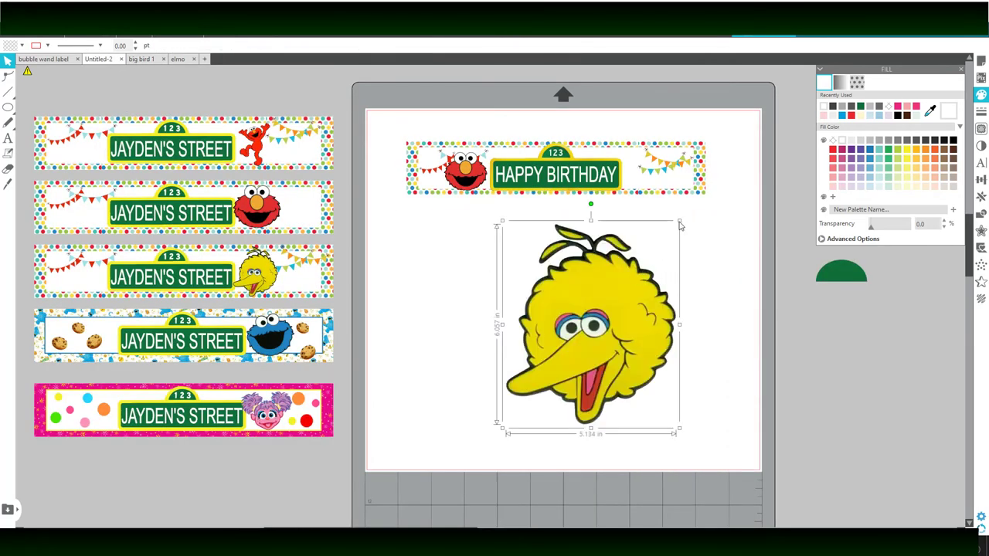
# Step: Scale Big Bird down to about 1.3 in wide, tilt it slightly and place it against the right end of the HAPPY BIRTHDAY sign
pyautogui.moveTo(679, 221); pyautogui.dragTo(561, 354)
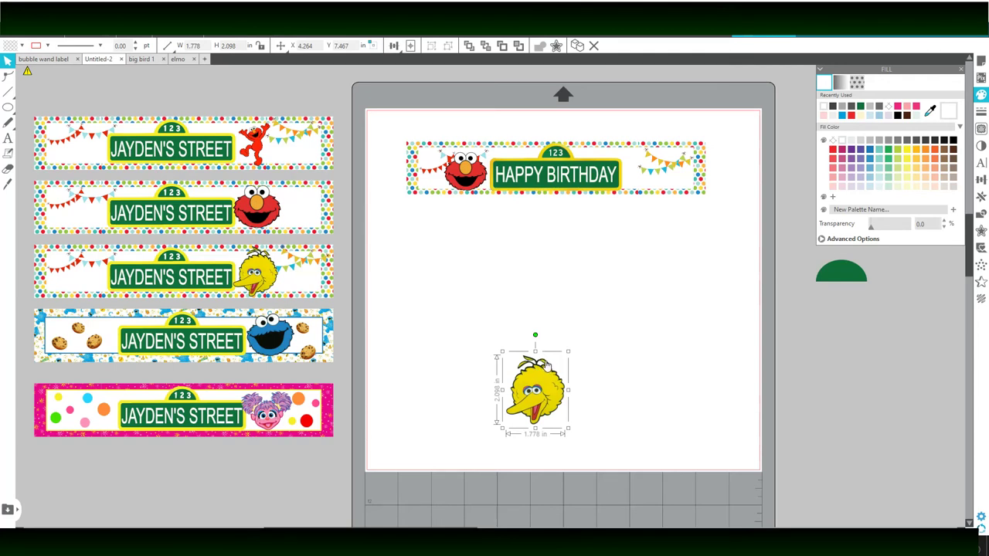
pyautogui.moveTo(567, 359); pyautogui.dragTo(612, 299)
pyautogui.moveTo(610, 340); pyautogui.dragTo(657, 149)
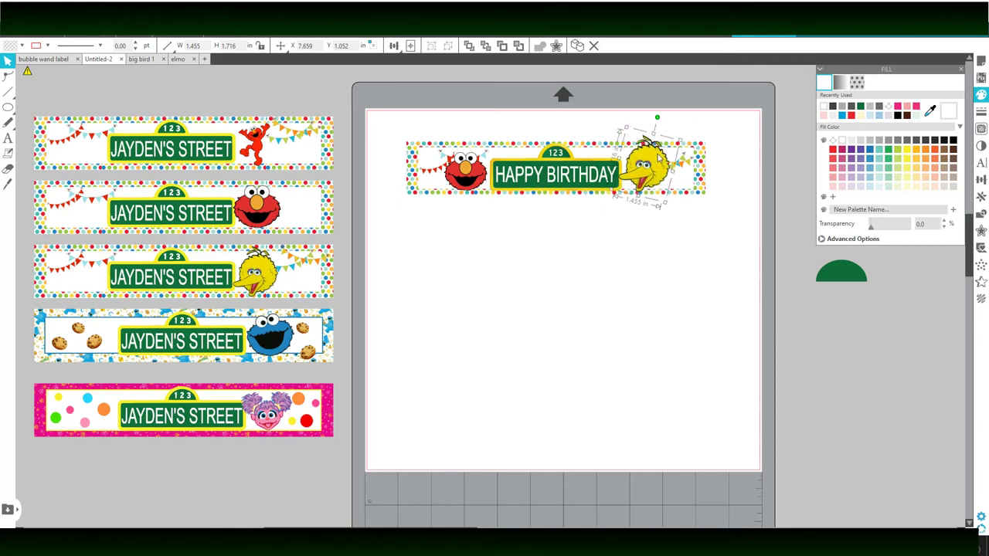
pyautogui.moveTo(678, 143); pyautogui.dragTo(669, 149)
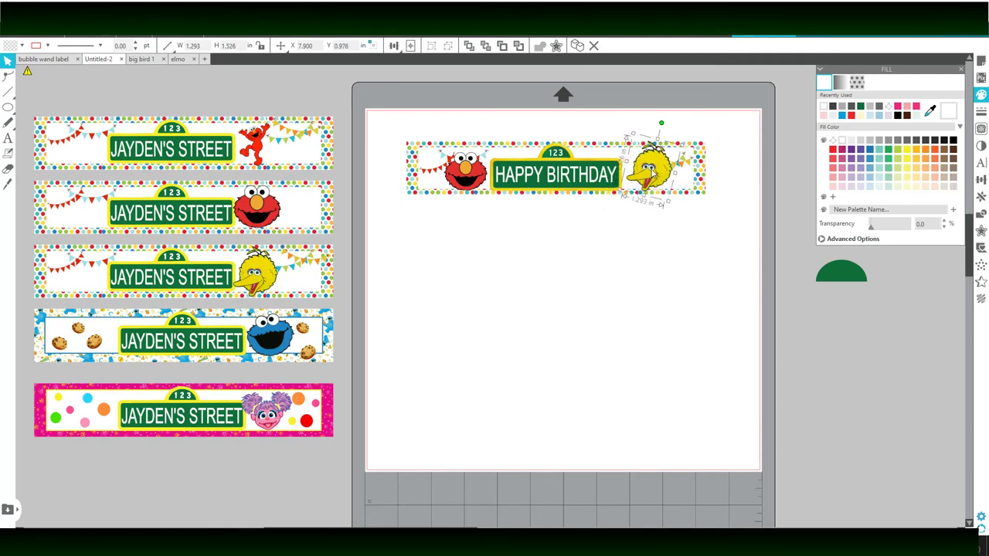
pyautogui.press('Left')
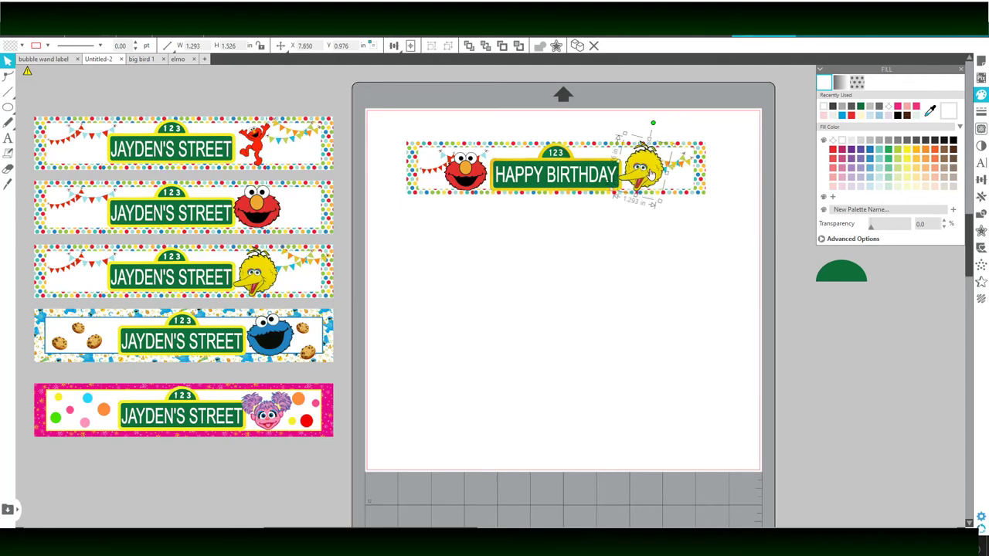
pyautogui.click(683, 329)
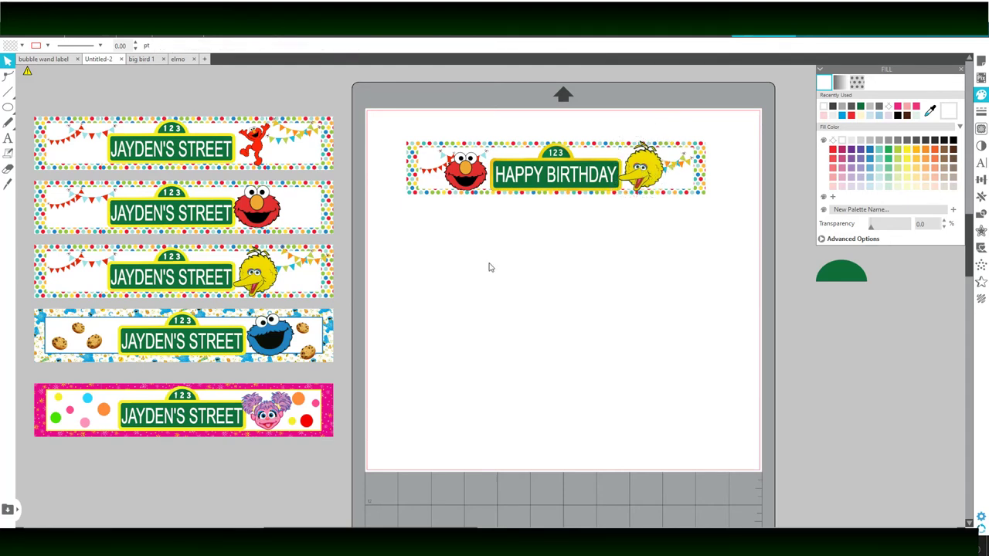
pyautogui.moveTo(408, 224); pyautogui.dragTo(734, 139)
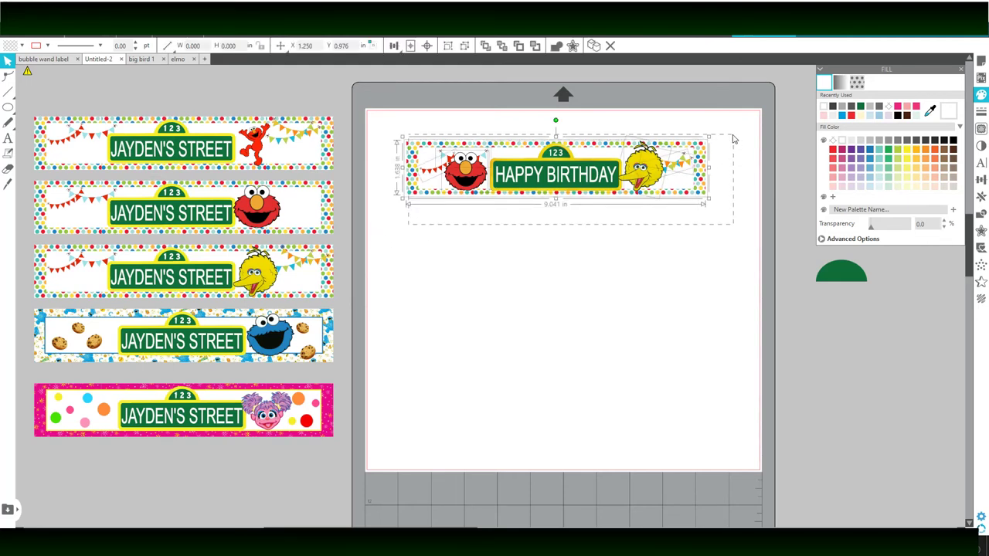
pyautogui.click(605, 289)
pyautogui.moveTo(384, 114); pyautogui.dragTo(734, 243)
pyautogui.click(425, 319)
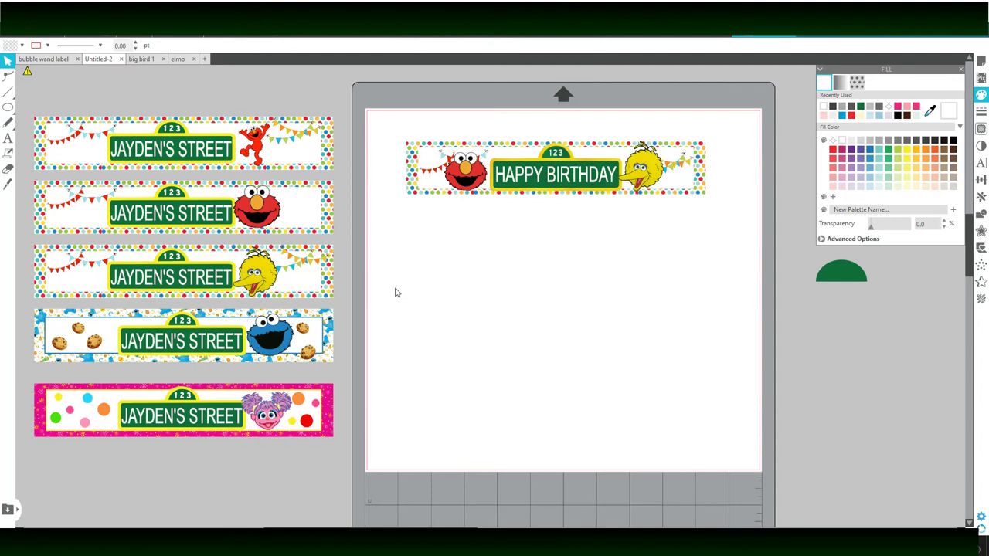
pyautogui.click(412, 190)
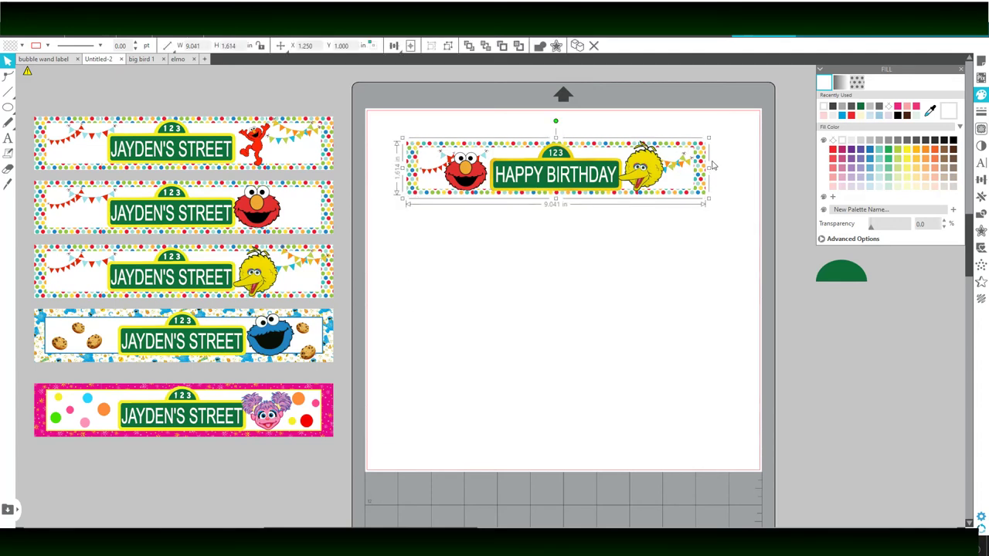
pyautogui.click(733, 212)
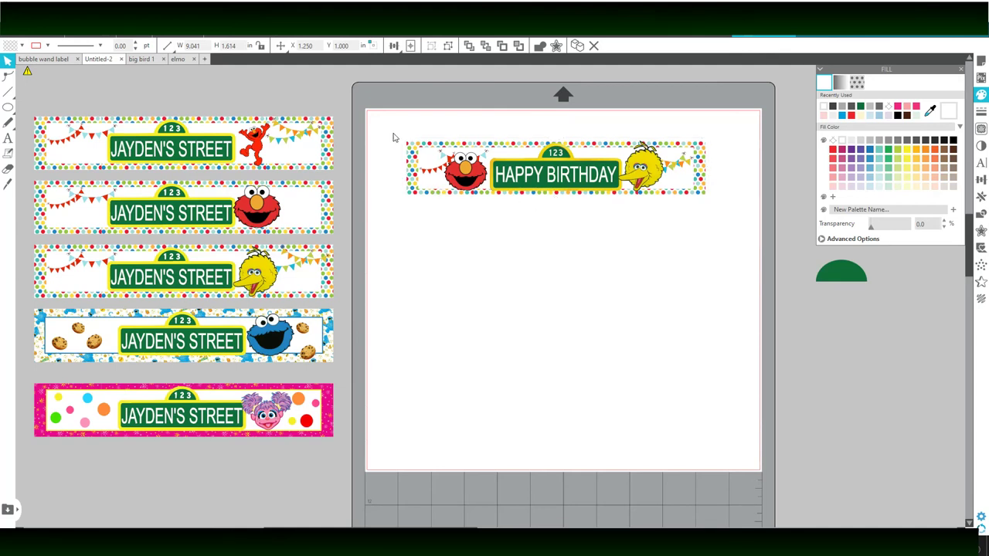
pyautogui.click(466, 202)
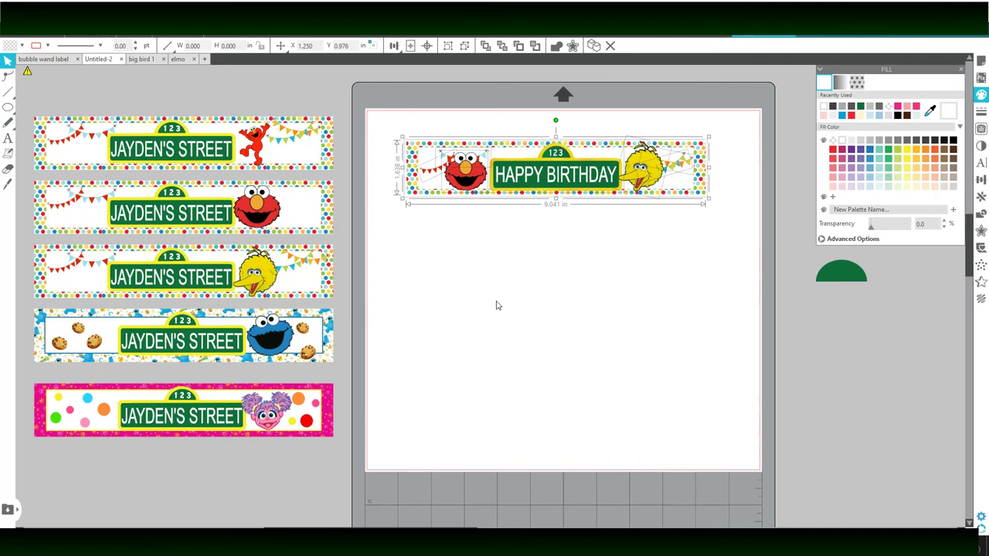
pyautogui.click(401, 259)
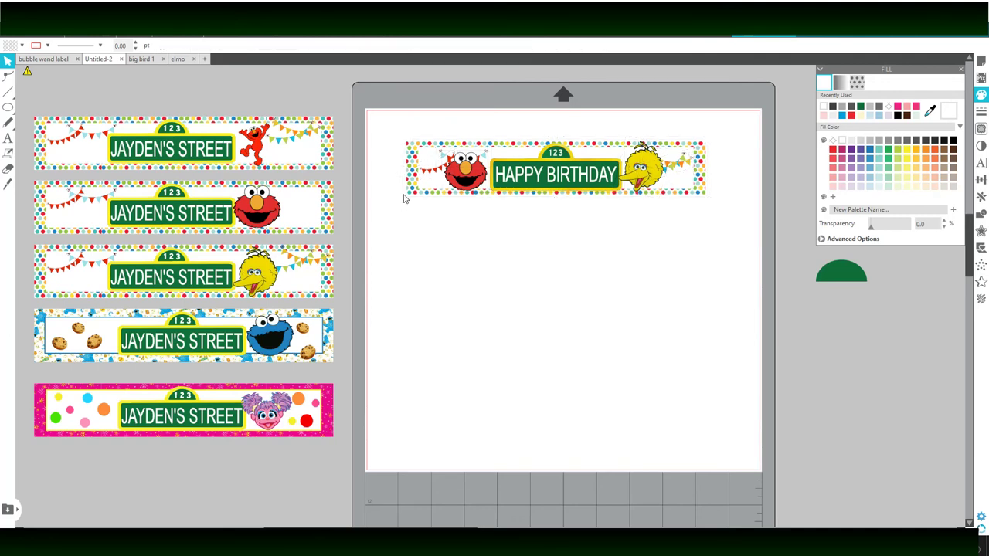
pyautogui.click(408, 193)
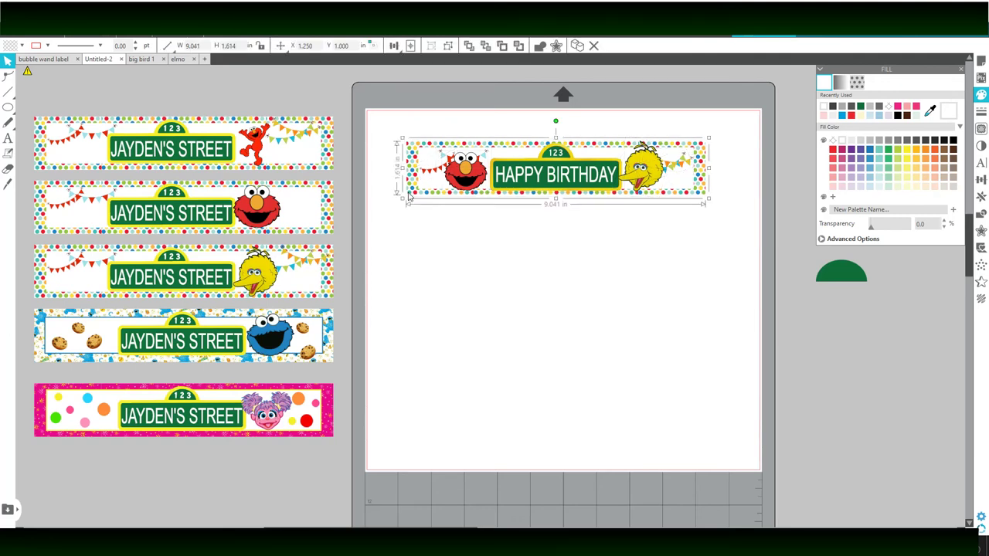
pyautogui.click(413, 233)
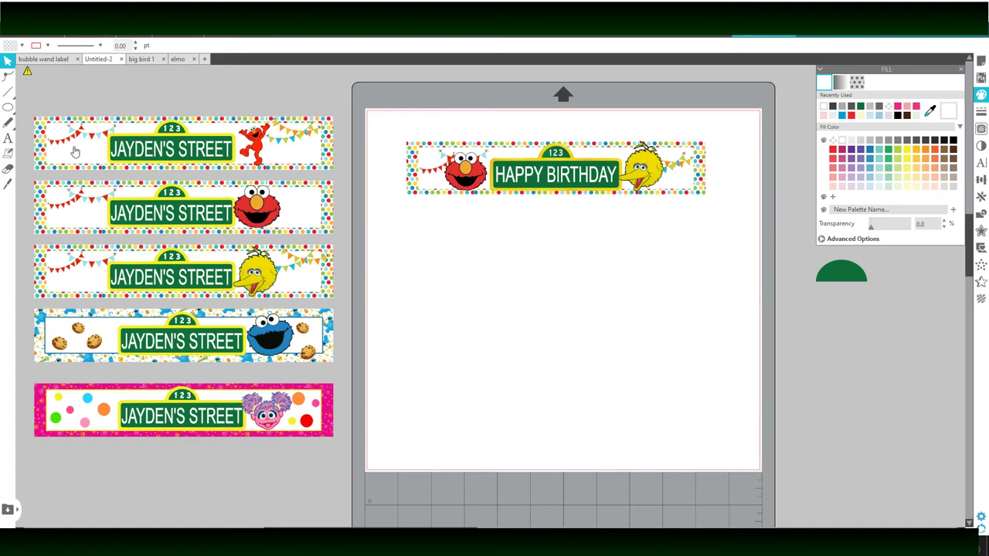
# Step: Create an offset around the dotted background rectangle of the HAPPY BIRTHDAY label
pyautogui.click(410, 199)
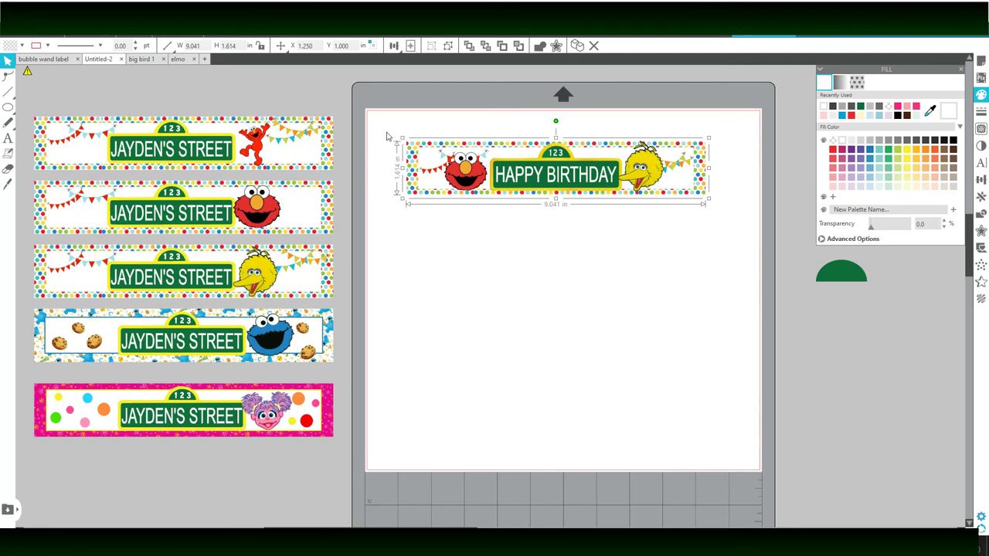
pyautogui.click(409, 212)
pyautogui.click(410, 200)
pyautogui.click(980, 230)
pyautogui.click(979, 231)
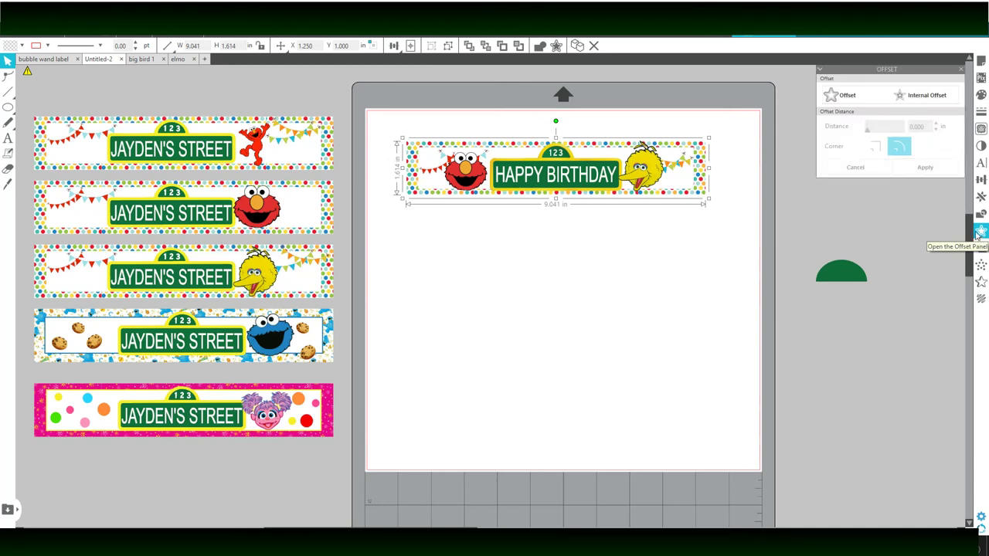
pyautogui.click(847, 103)
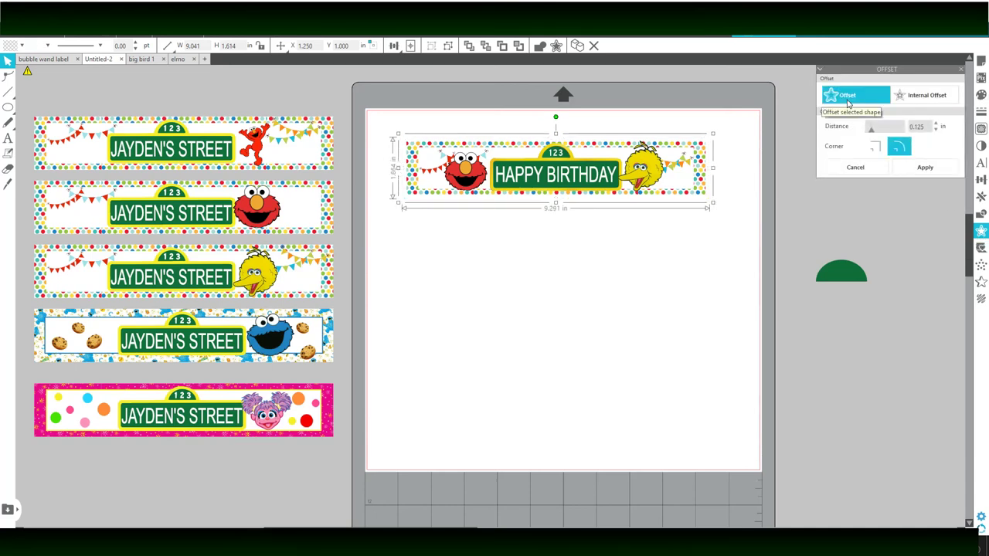
# Step: Set the offset distance to 0.050 in and give the offset square corners
pyautogui.moveTo(920, 126); pyautogui.dragTo(899, 126)
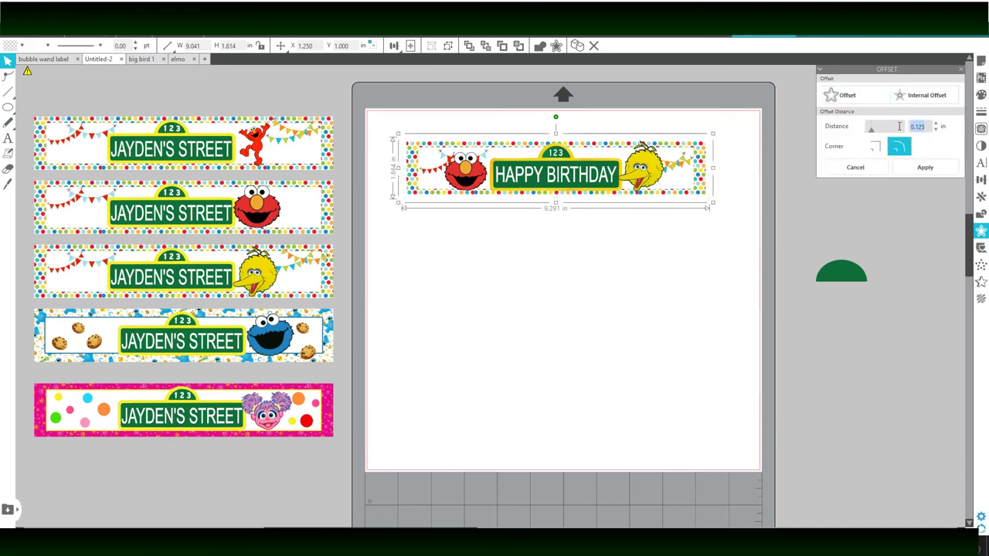
pyautogui.write('.')
pyautogui.click(899, 129)
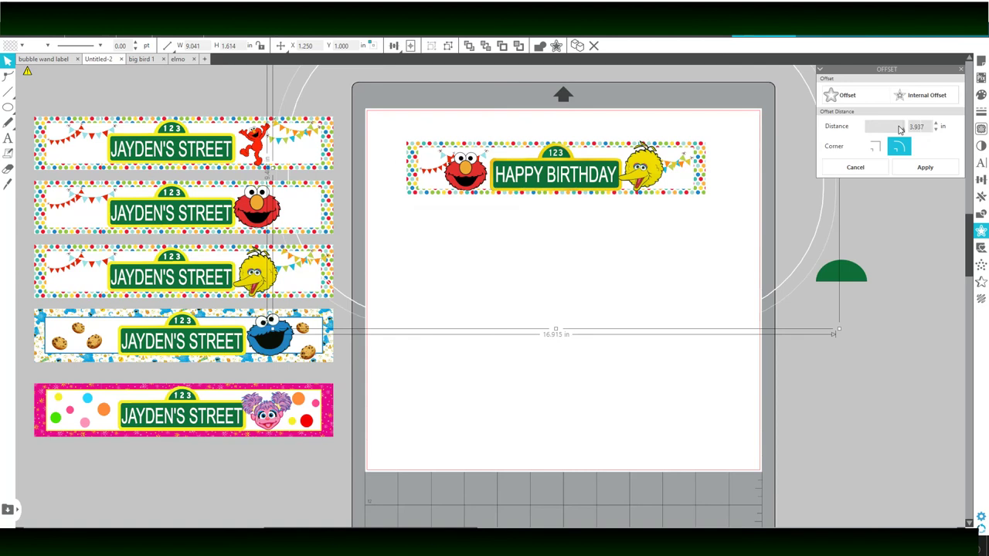
pyautogui.moveTo(929, 126); pyautogui.dragTo(888, 126)
pyautogui.press('BackSpace')
pyautogui.write('.050')
pyautogui.press('Return')
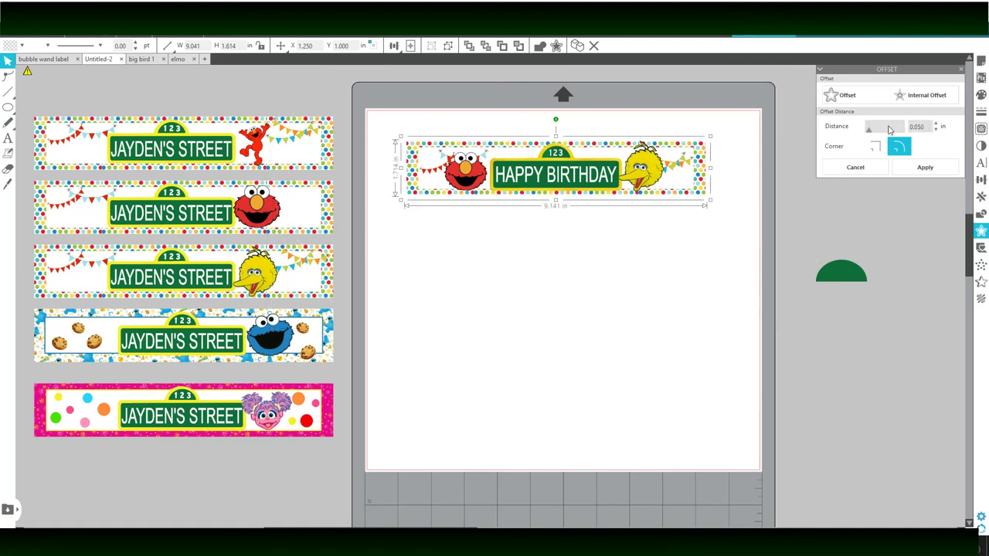
pyautogui.click(874, 147)
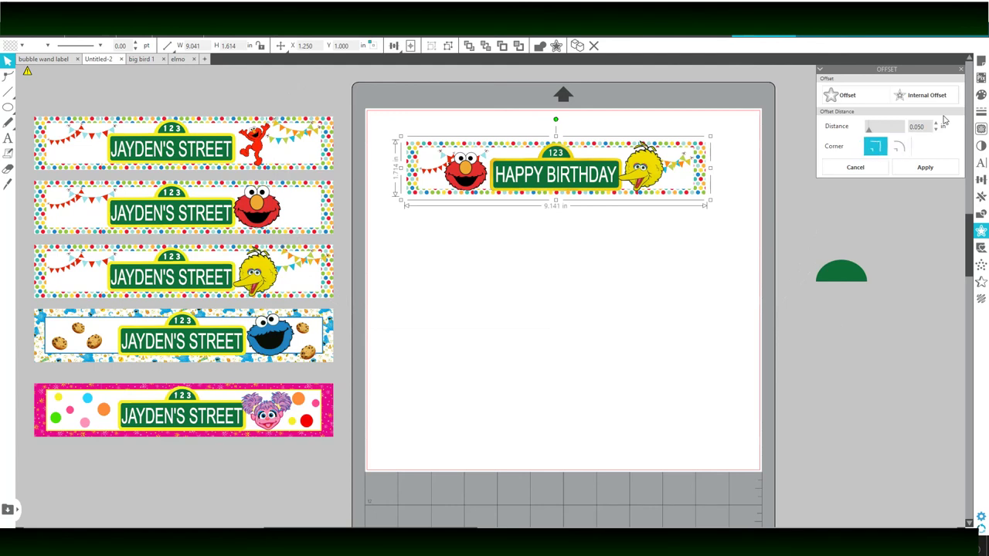
# Step: Set the line color of the offset rectangle around the label to red
pyautogui.click(979, 96)
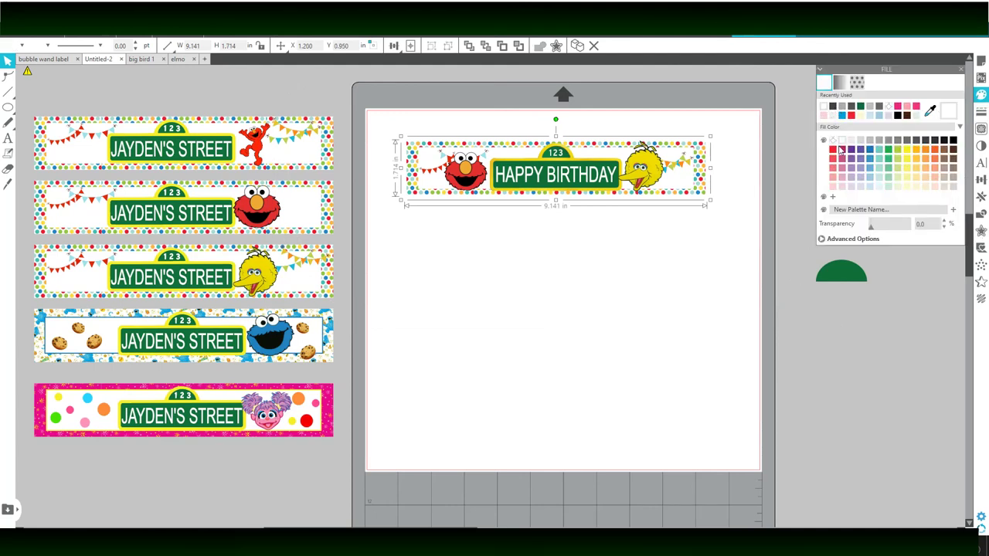
pyautogui.click(838, 150)
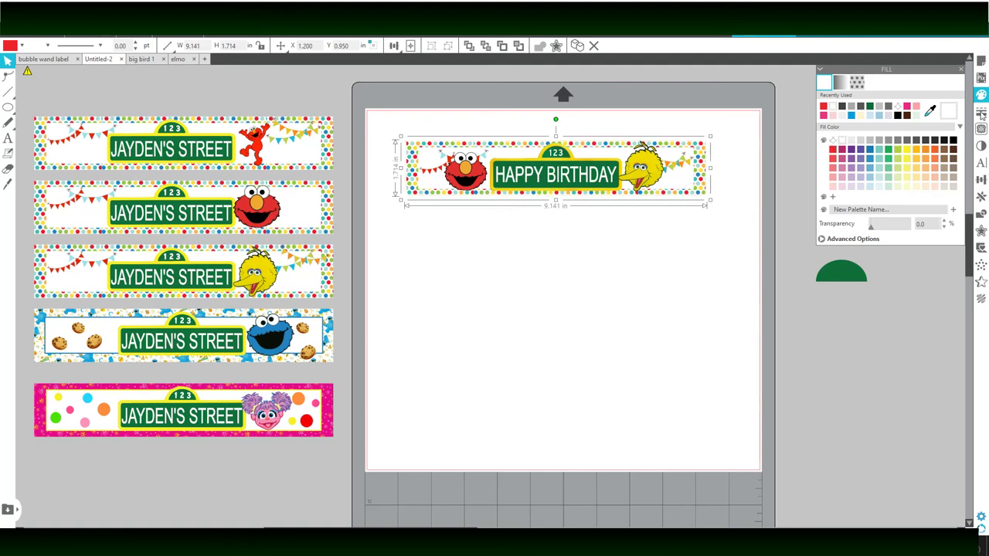
pyautogui.click(980, 111)
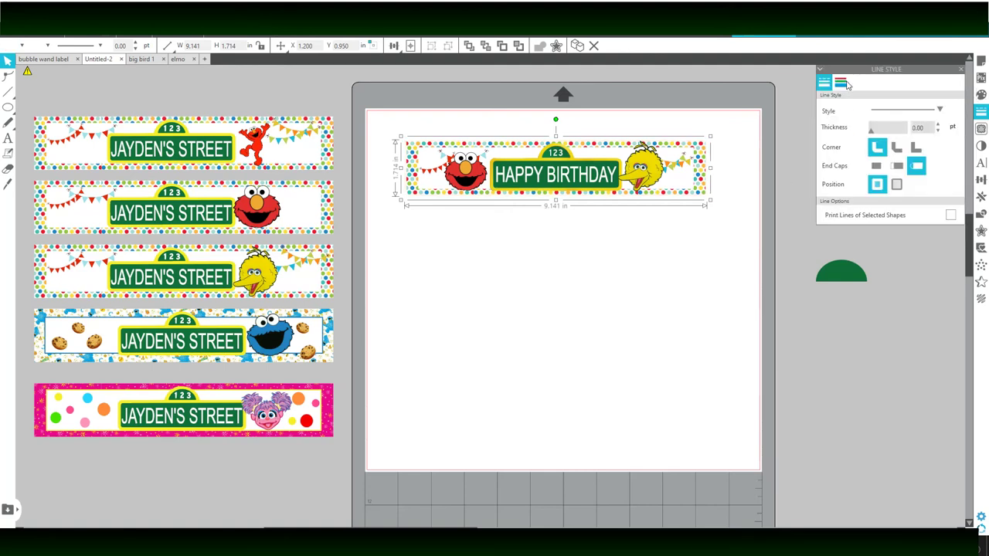
pyautogui.click(842, 83)
pyautogui.click(831, 158)
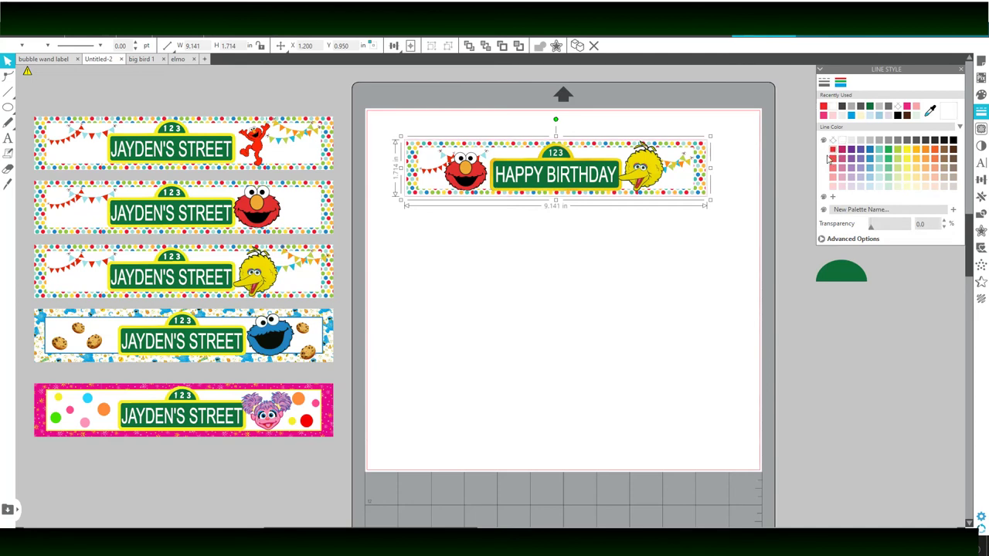
pyautogui.click(454, 267)
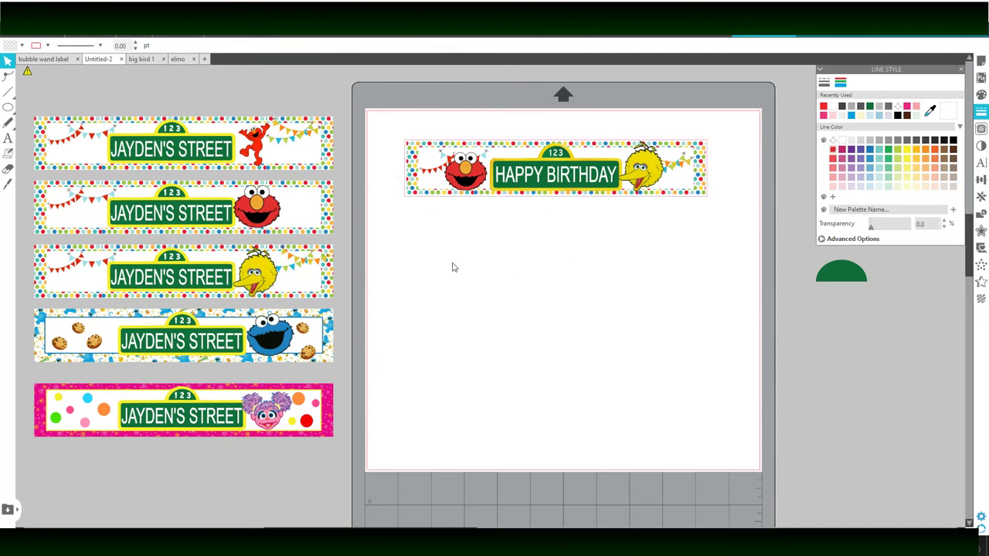
# Step: Examine the HAPPY BIRTHDAY label and its offset outline up close along the full width
pyautogui.moveTo(392, 126); pyautogui.dragTo(708, 224)
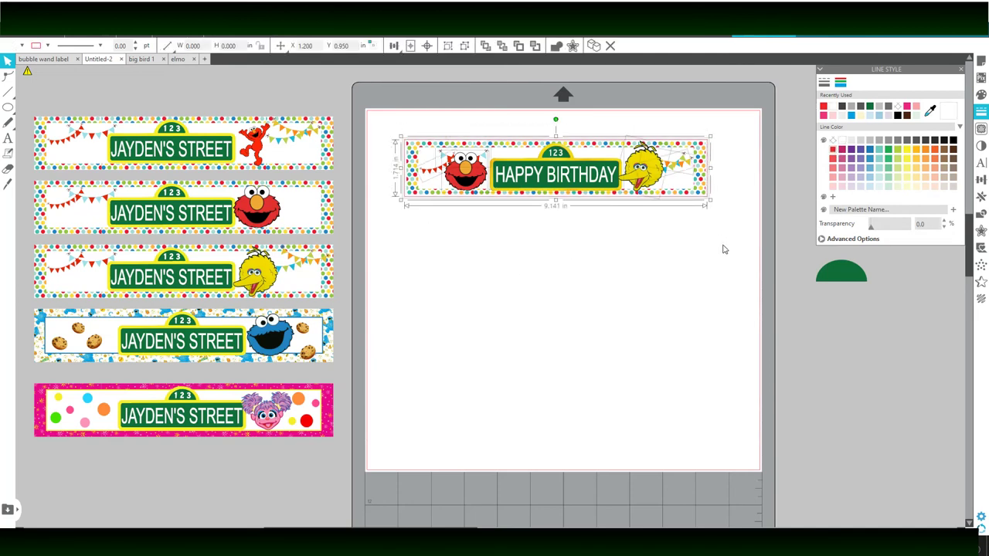
pyautogui.click(410, 235)
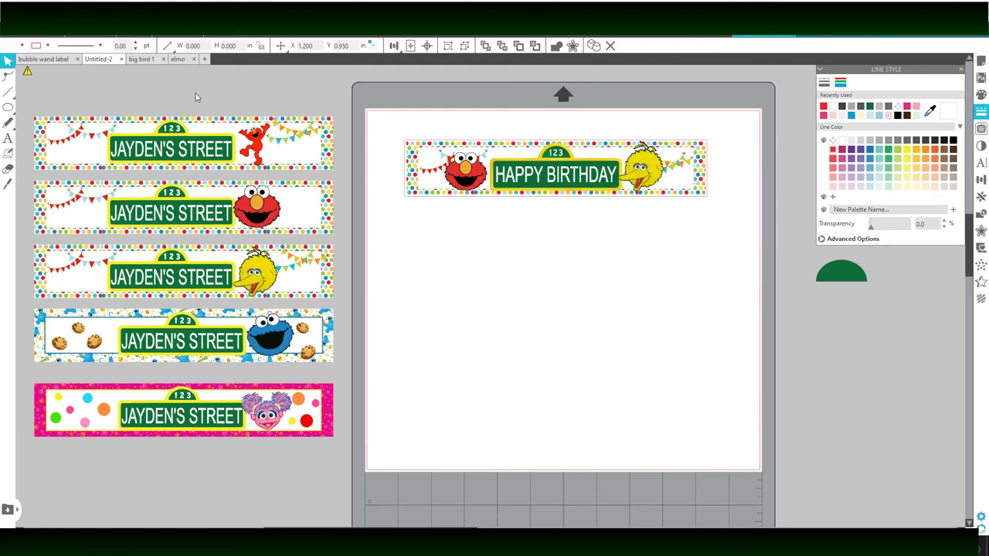
pyautogui.click(214, 35)
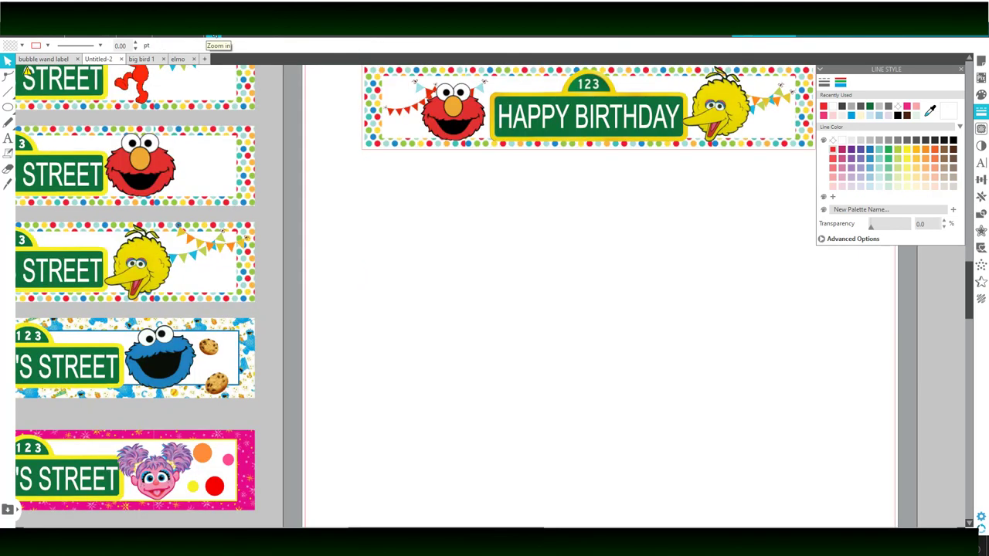
pyautogui.scroll(2, 398, 245)
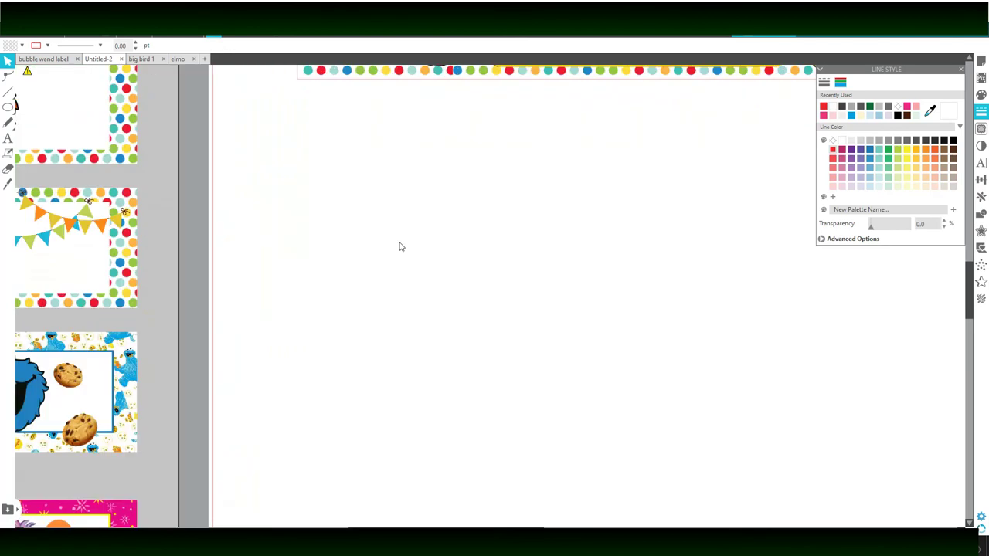
pyautogui.scroll(3, 400, 249)
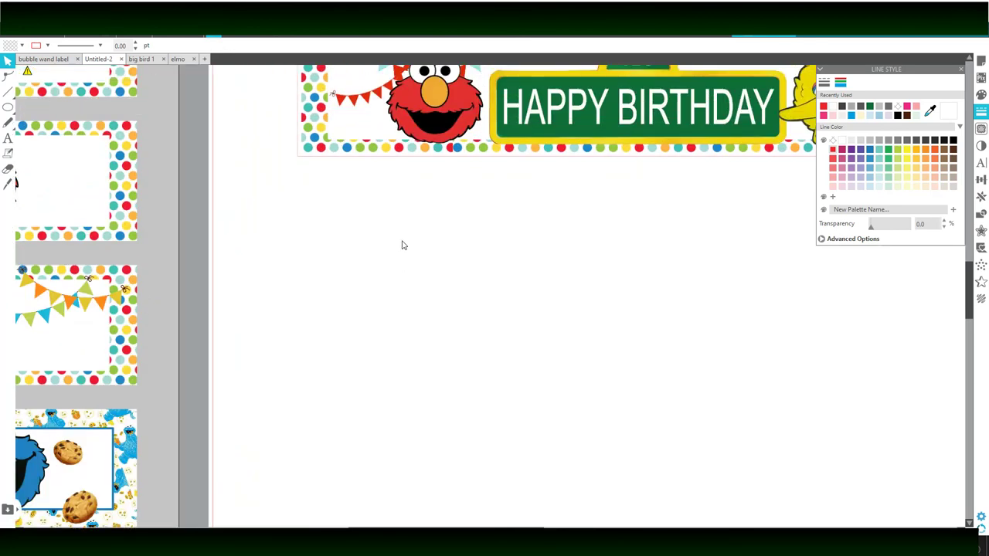
pyautogui.scroll(3, 248, 219)
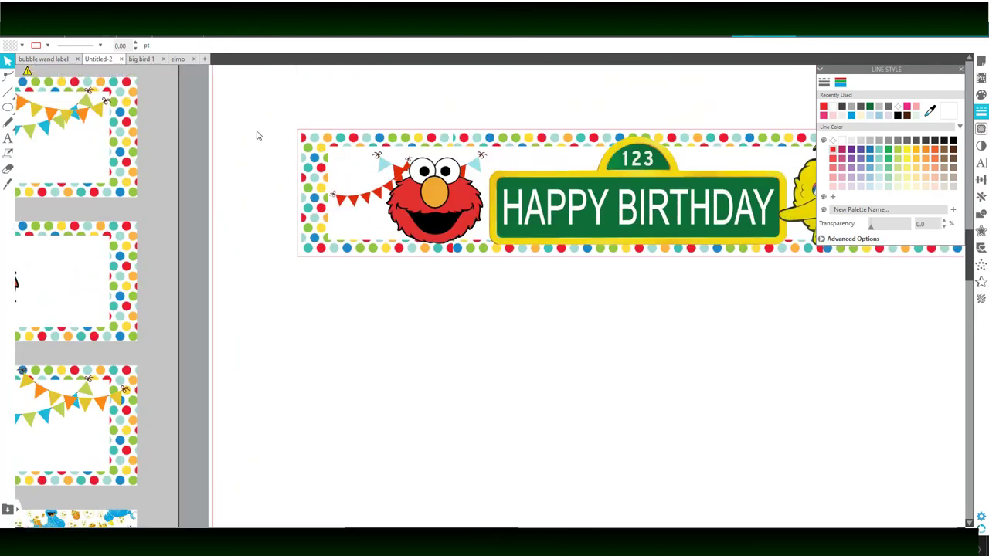
pyautogui.hscroll(5, 491, 297)
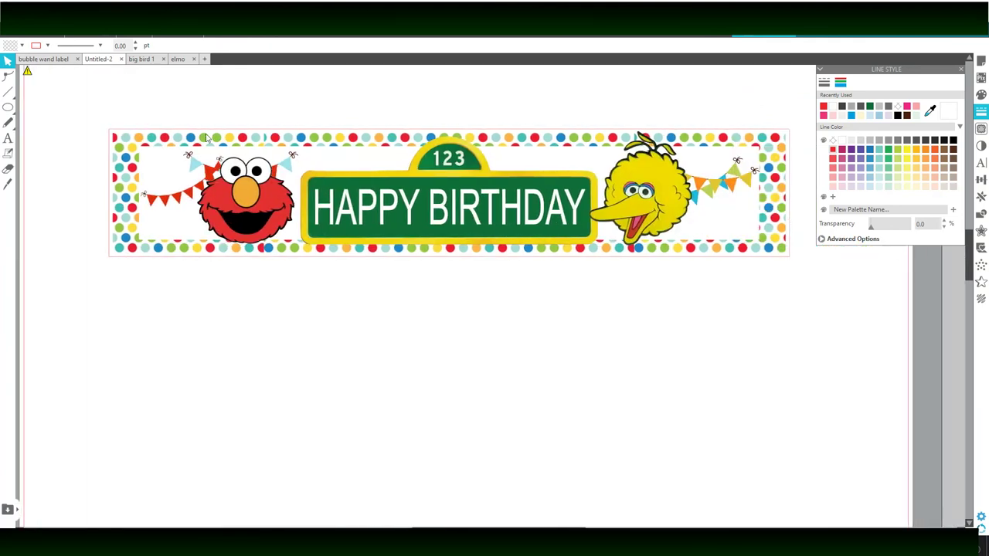
pyautogui.click(232, 38)
# Step: Move the complete HAPPY BIRTHDAY label with its offset outline off the page, just above the mat
pyautogui.moveTo(218, 159); pyautogui.dragTo(734, 307)
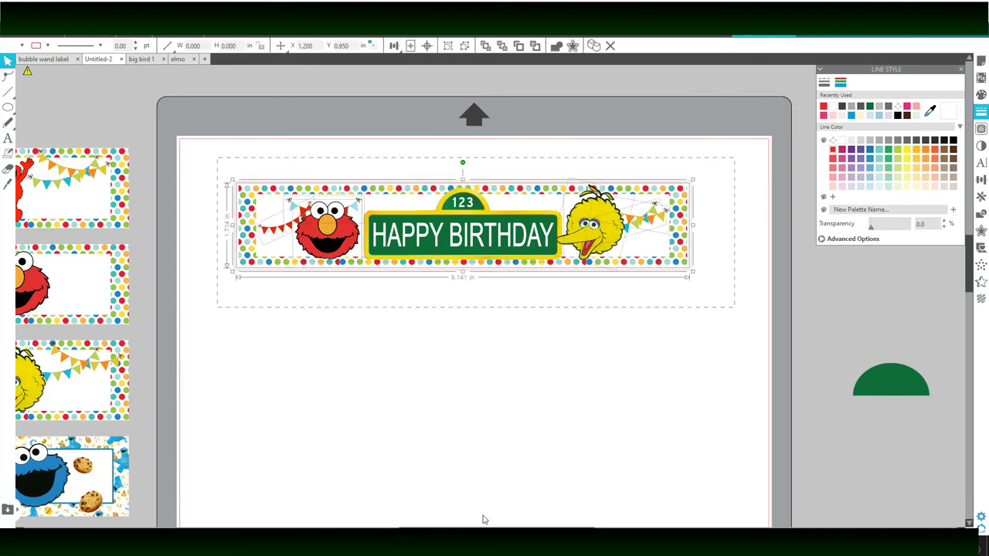
pyautogui.click(228, 37)
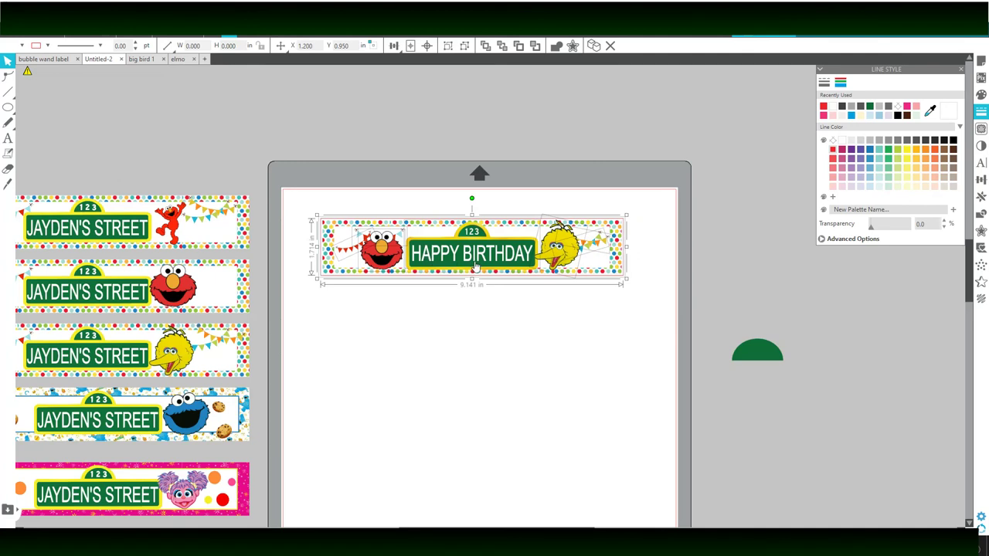
pyautogui.moveTo(483, 264); pyautogui.dragTo(501, 133)
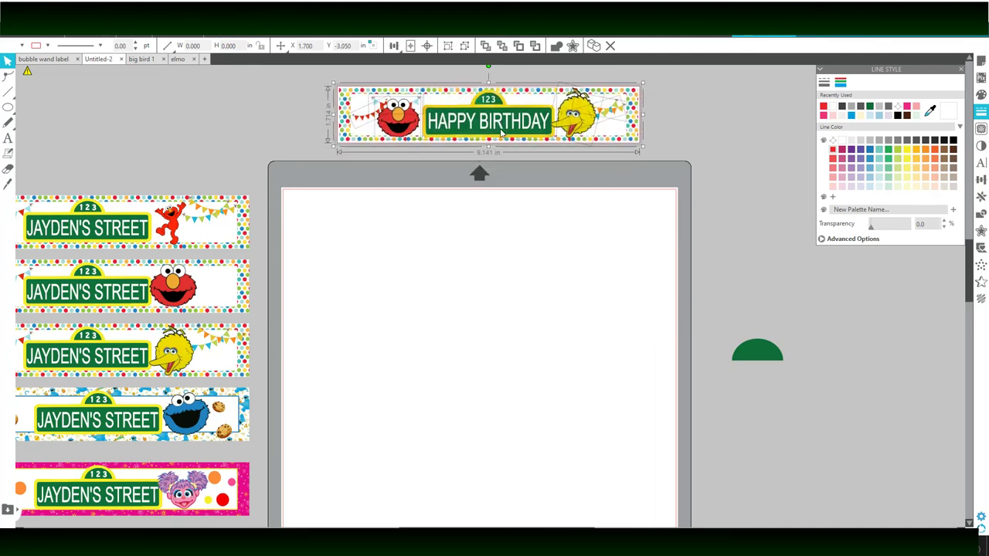
pyautogui.click(492, 269)
# Step: Duplicate the complete HAPPY BIRTHDAY label and place the copy to the left of the original
pyautogui.moveTo(303, 82); pyautogui.dragTo(646, 161)
pyautogui.rightClick(607, 146)
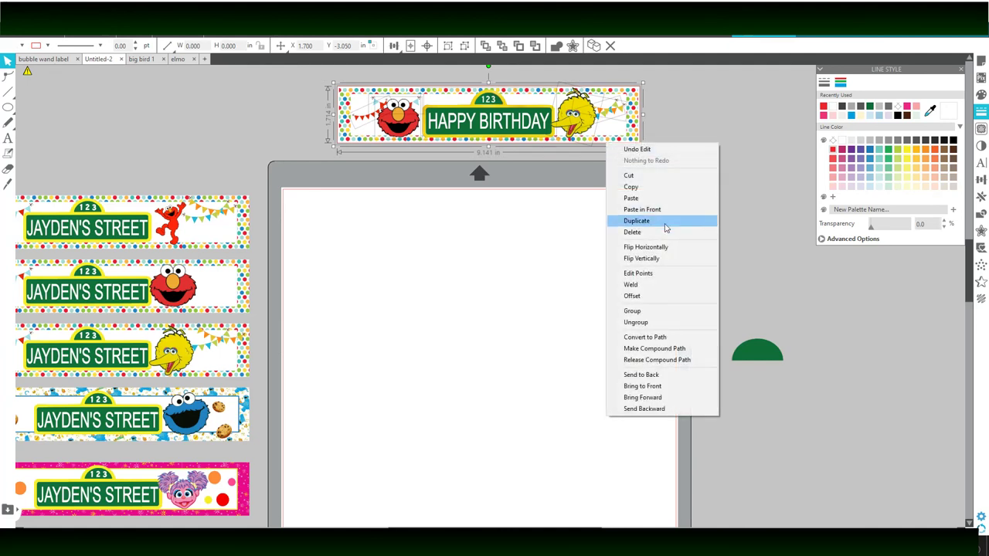
pyautogui.click(636, 221)
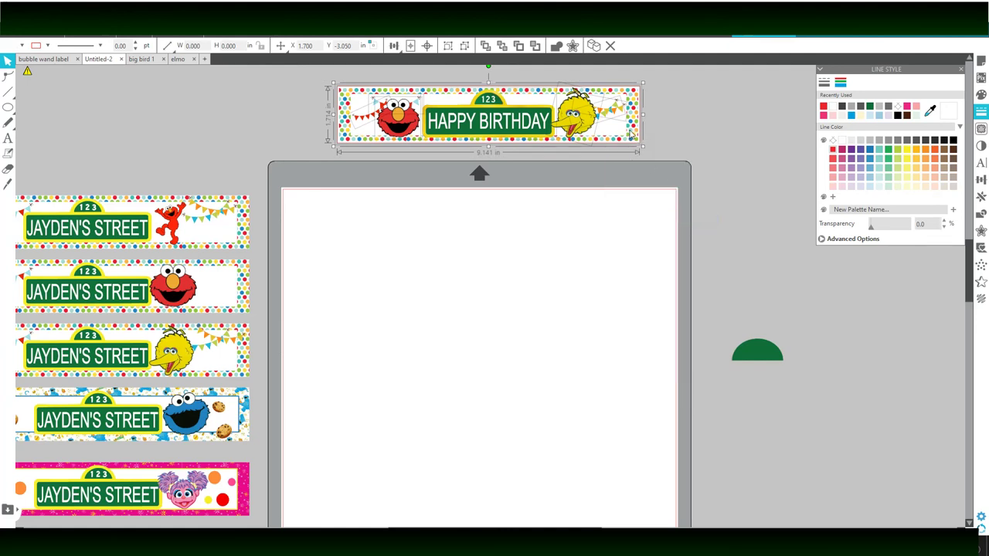
pyautogui.moveTo(405, 133); pyautogui.dragTo(78, 133)
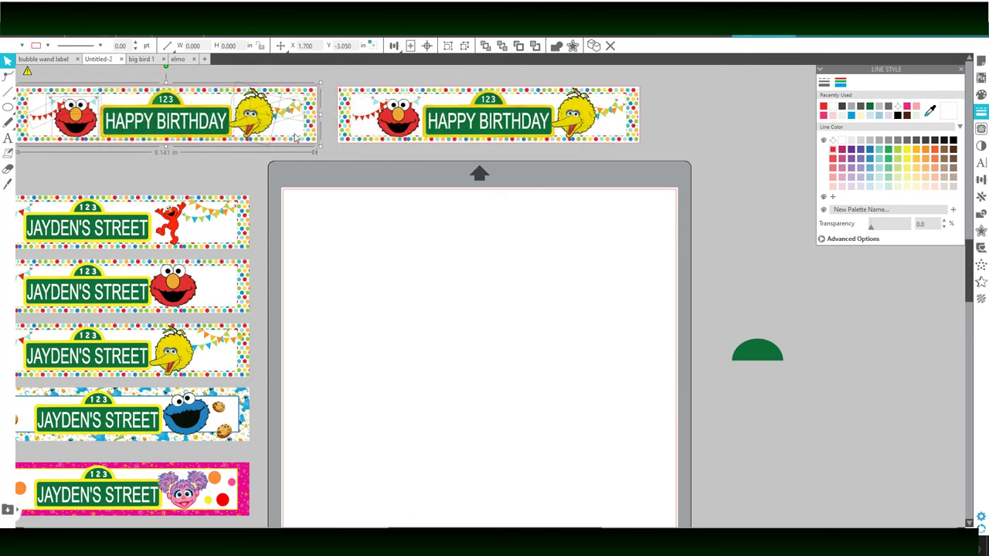
pyautogui.click(359, 153)
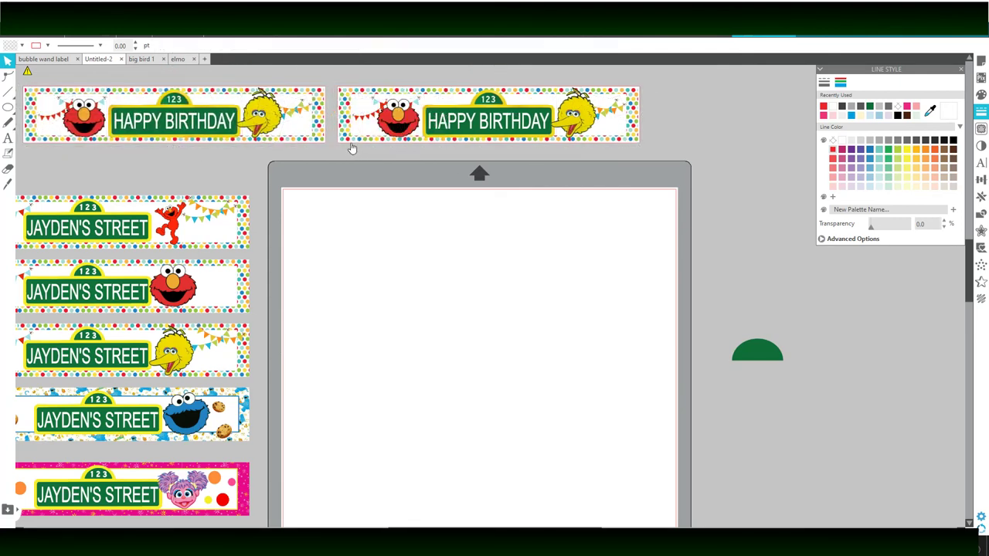
# Step: Pull the offset rectangle out from the original HAPPY BIRTHDAY label and place it to the label's right
pyautogui.moveTo(434, 147); pyautogui.dragTo(725, 122)
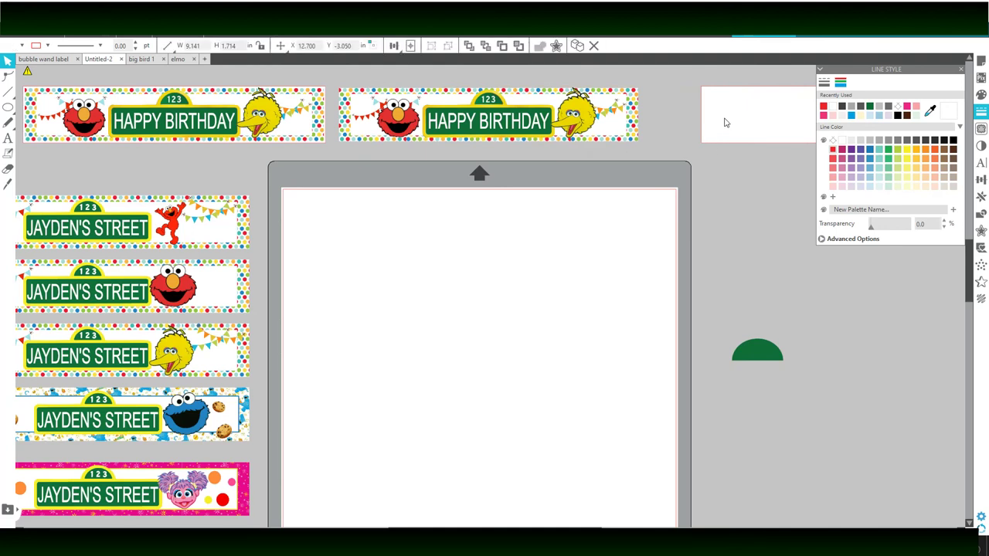
# Step: Delete the loose offset rectangle and group all the pieces of the original HAPPY BIRTHDAY label
pyautogui.press('Delete')
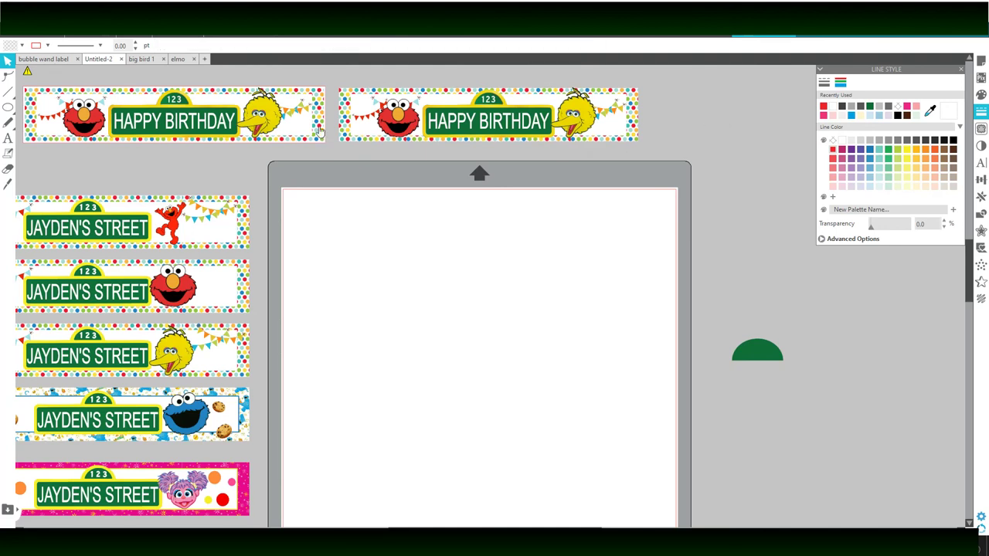
pyautogui.moveTo(330, 75); pyautogui.dragTo(659, 160)
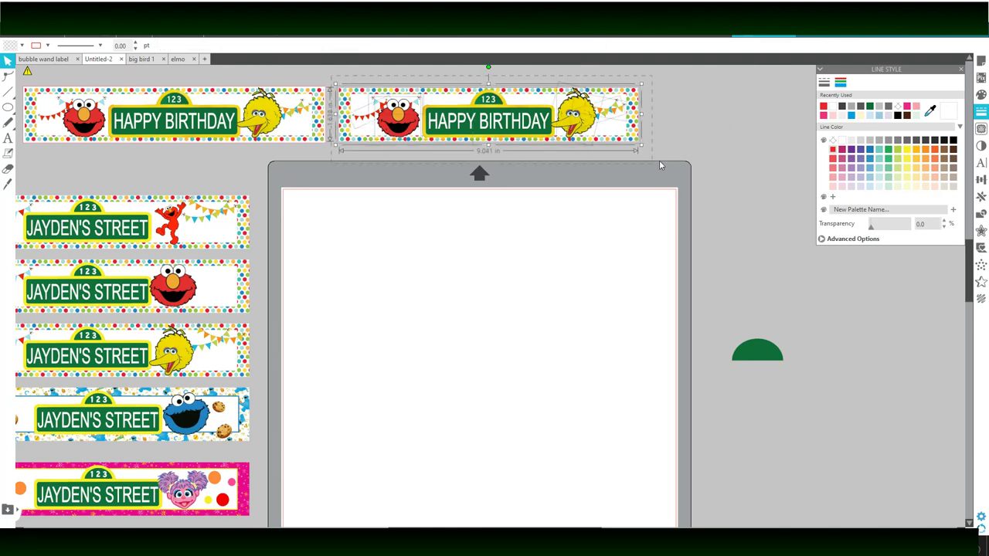
pyautogui.rightClick(608, 140)
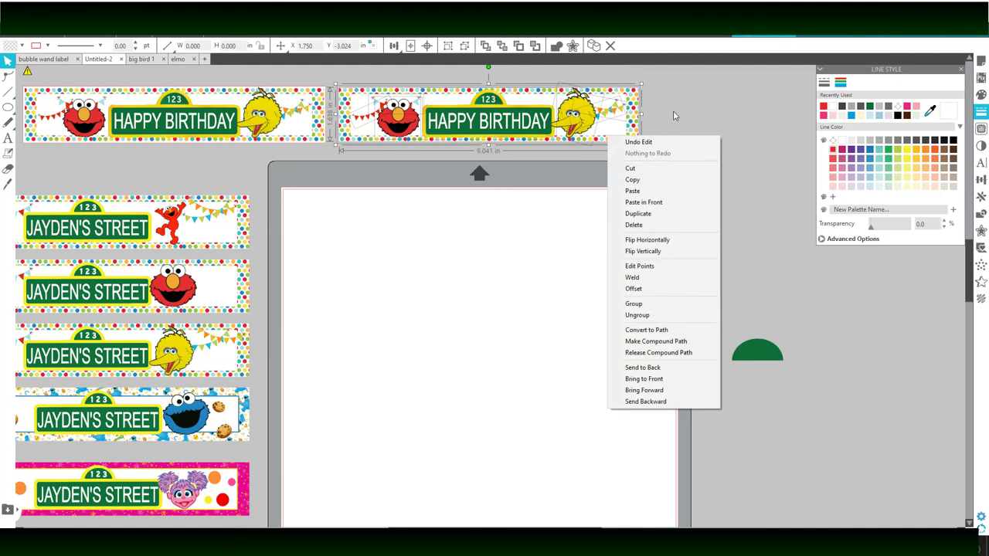
pyautogui.click(645, 307)
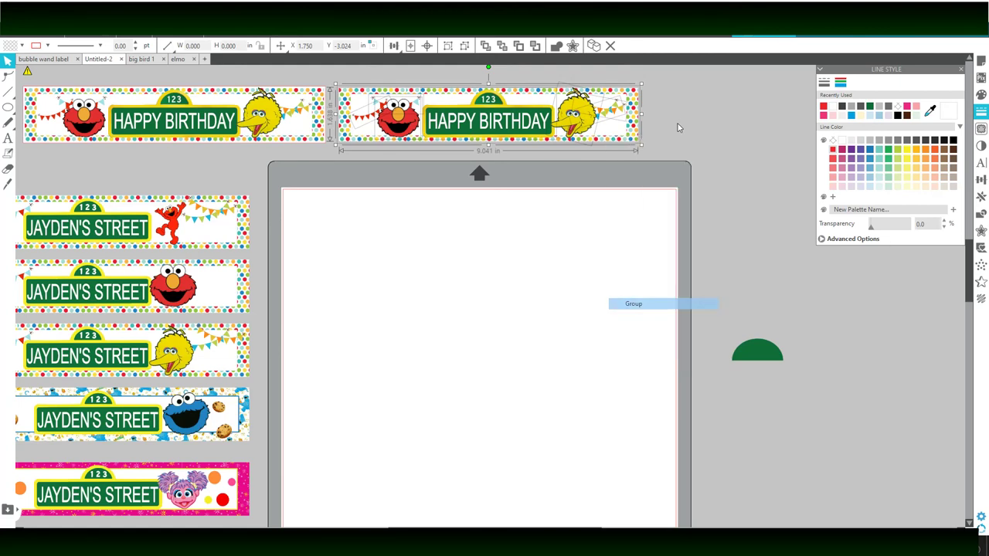
pyautogui.click(407, 151)
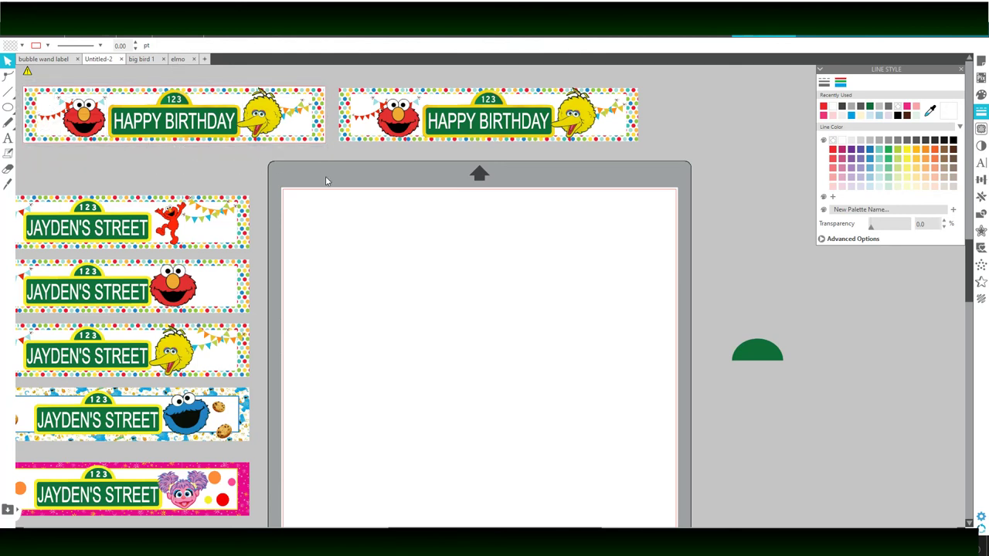
pyautogui.hscroll(-3, 409, 309)
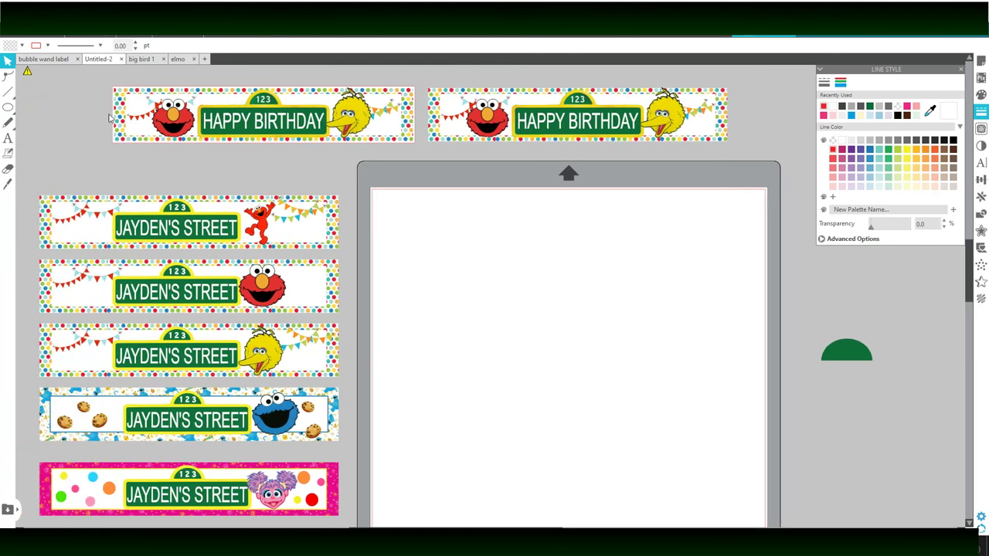
pyautogui.click(215, 36)
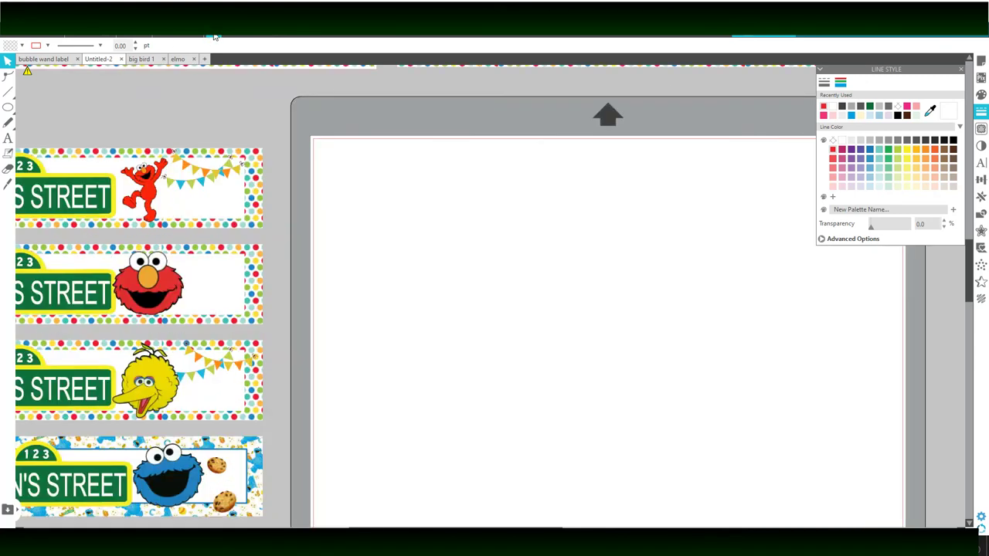
pyautogui.hscroll(-5, 236, 193)
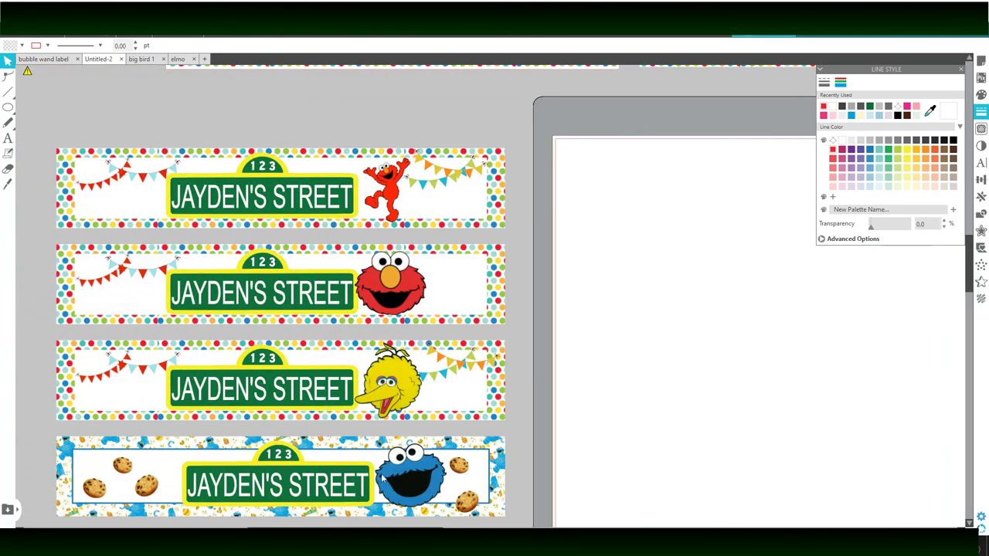
pyautogui.scroll(1, 206, 196)
pyautogui.scroll(2, 206, 196)
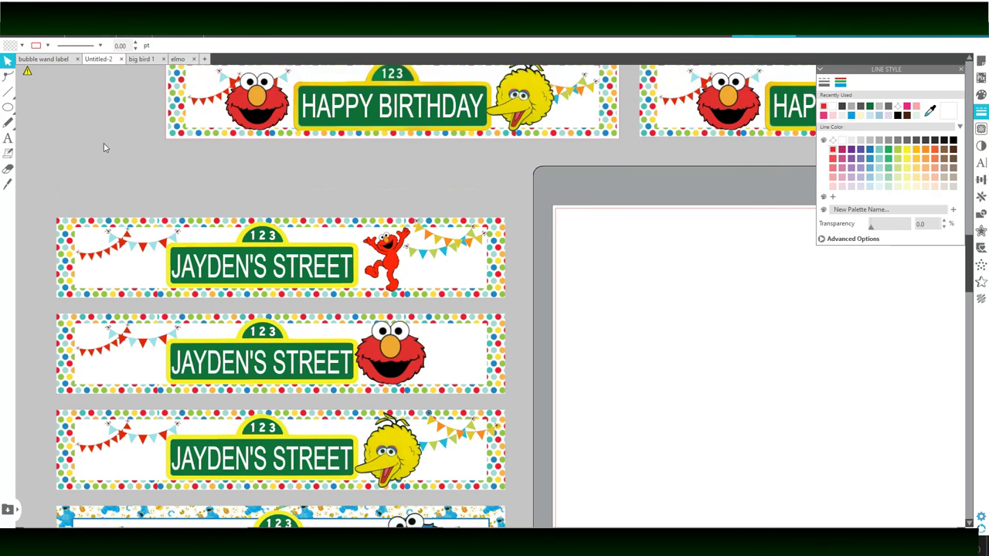
pyautogui.scroll(2, 162, 116)
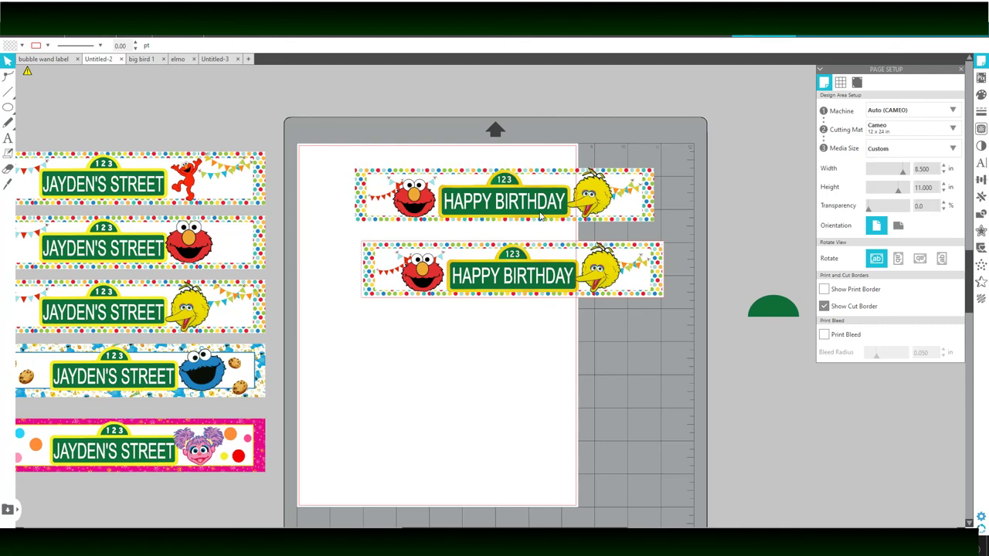
# Step: Move both HAPPY BIRTHDAY labels together off the page to its lower right, leaving the page empty
pyautogui.moveTo(568, 276); pyautogui.dragTo(822, 454)
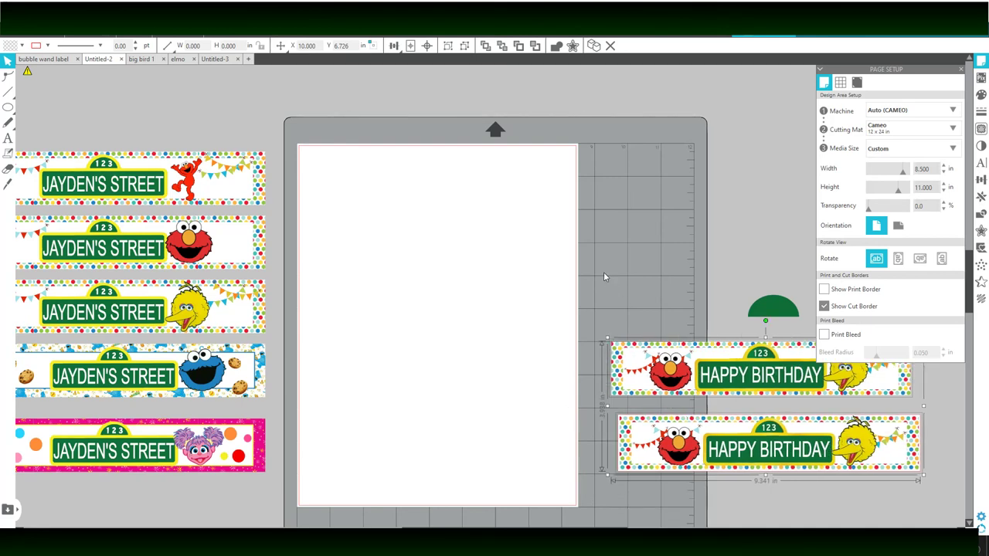
pyautogui.click(604, 275)
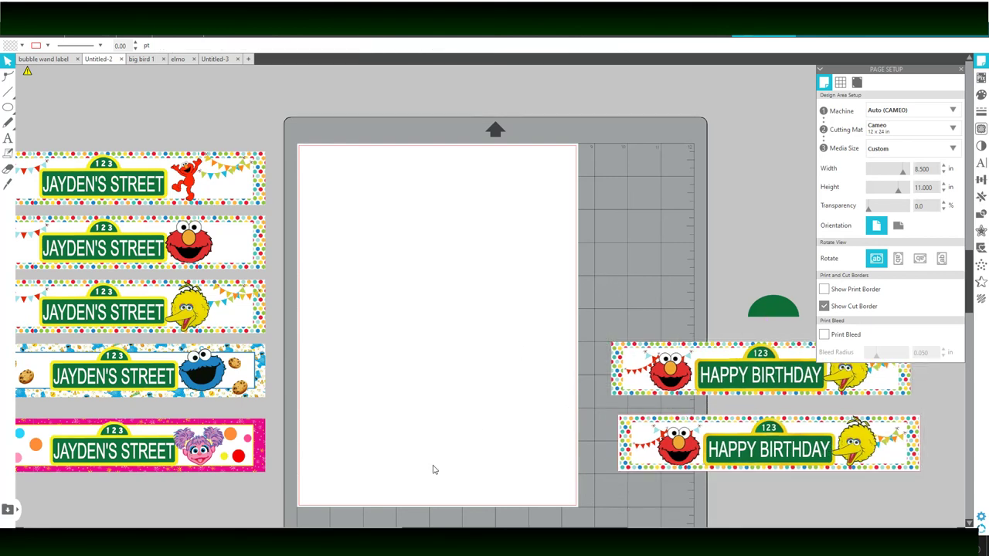
pyautogui.hscroll(-3, 475, 523)
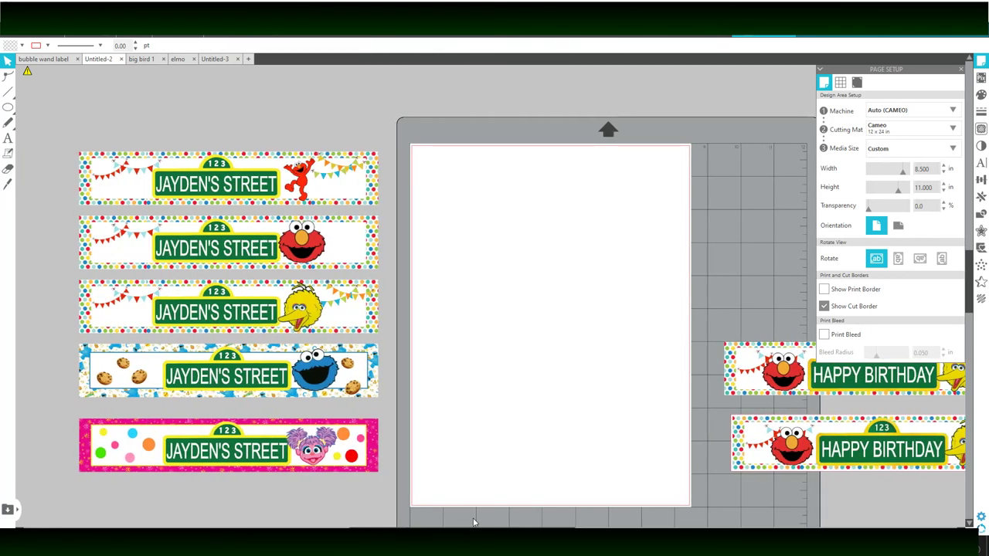